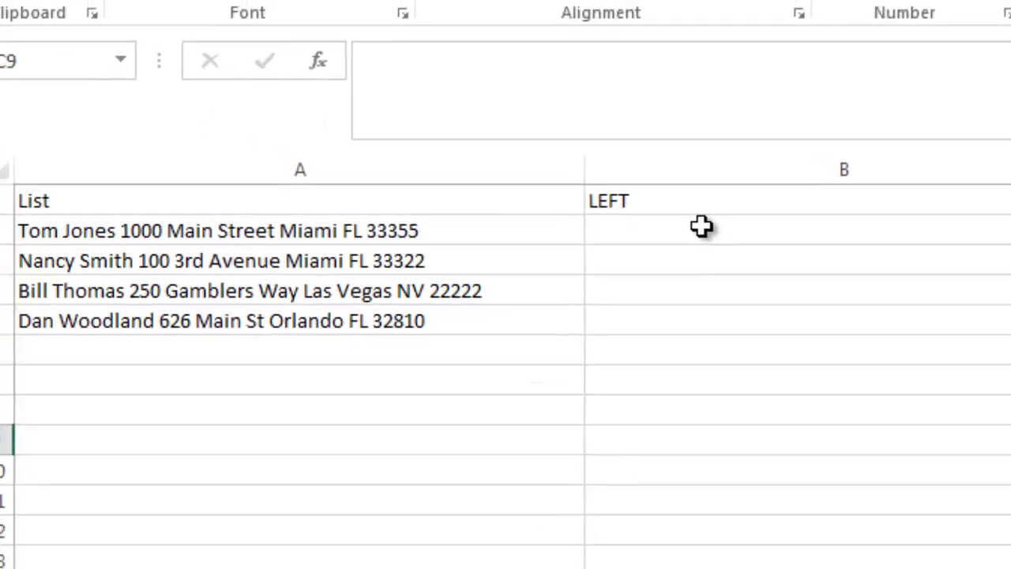
Step: Enter the formula =LEFT(A2,4) in cell B2 to extract the first four characters of the list entry
click(701, 227)
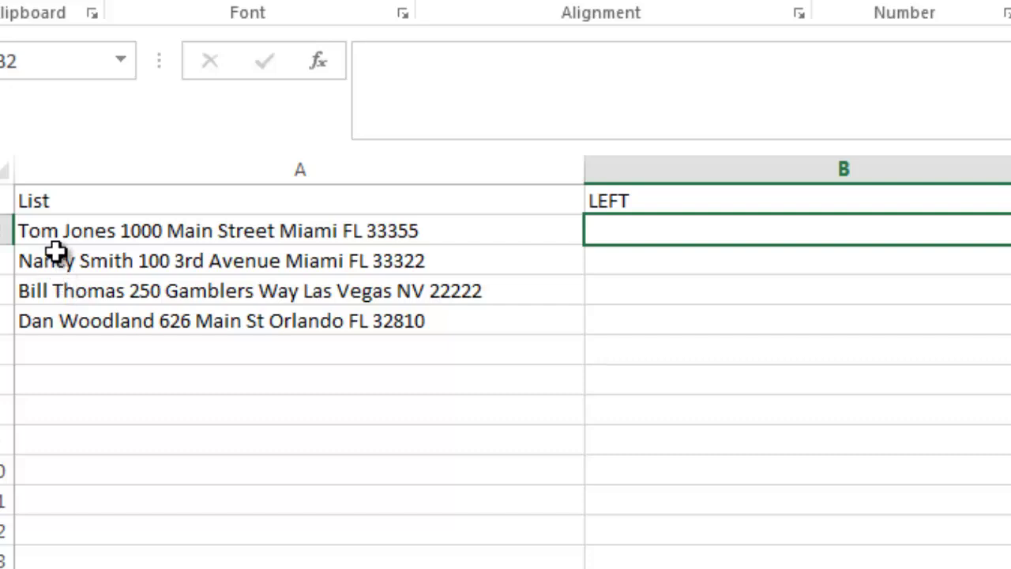
key(F2)
text(=)
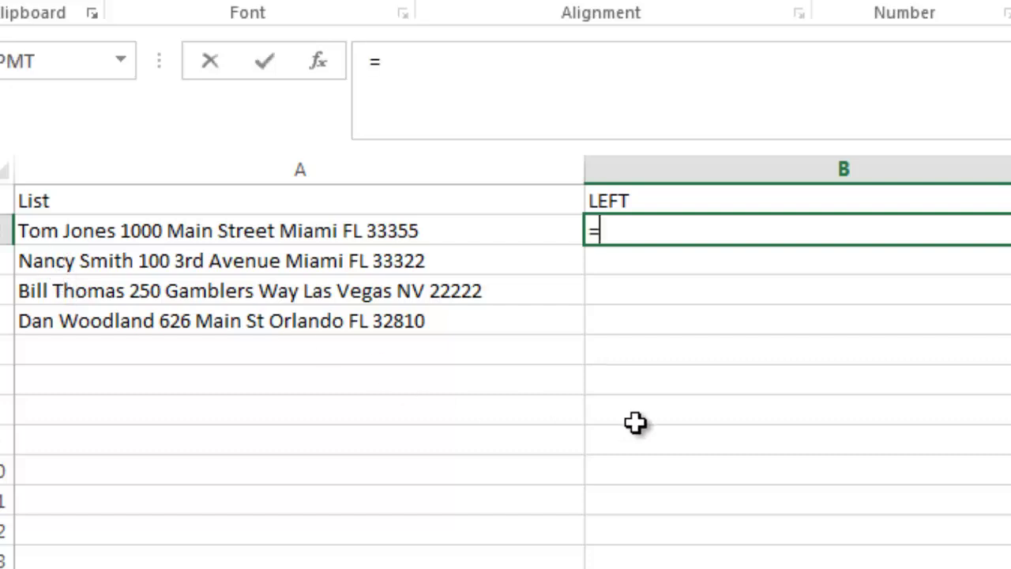
text(l)
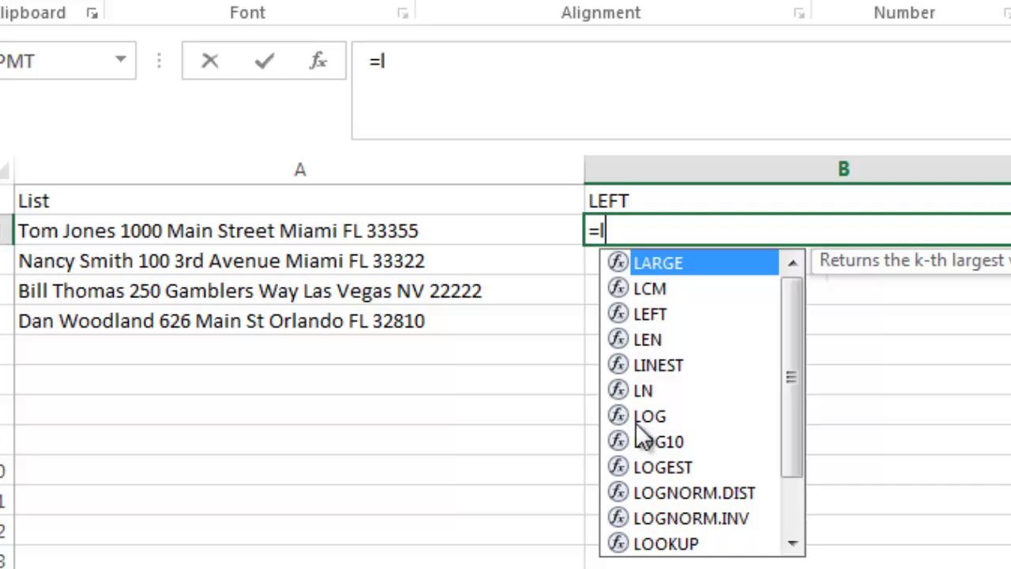
text(eft)
key(Tab)
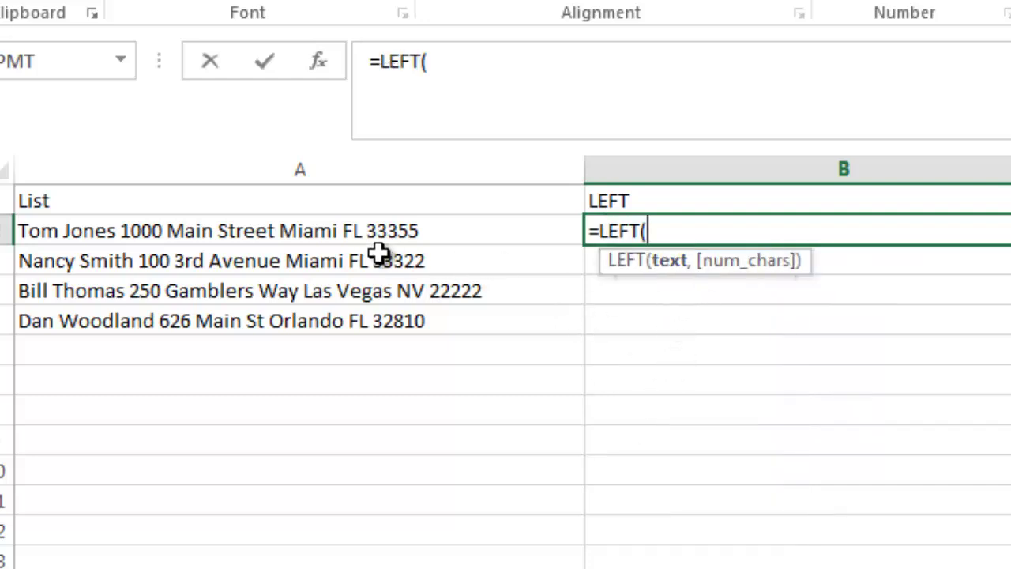
click(354, 233)
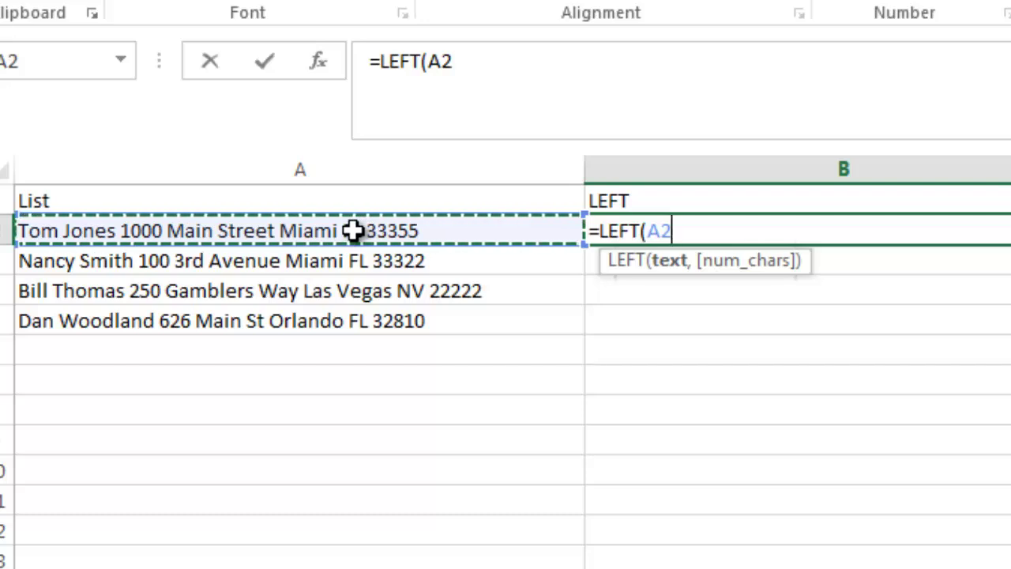
text(,)
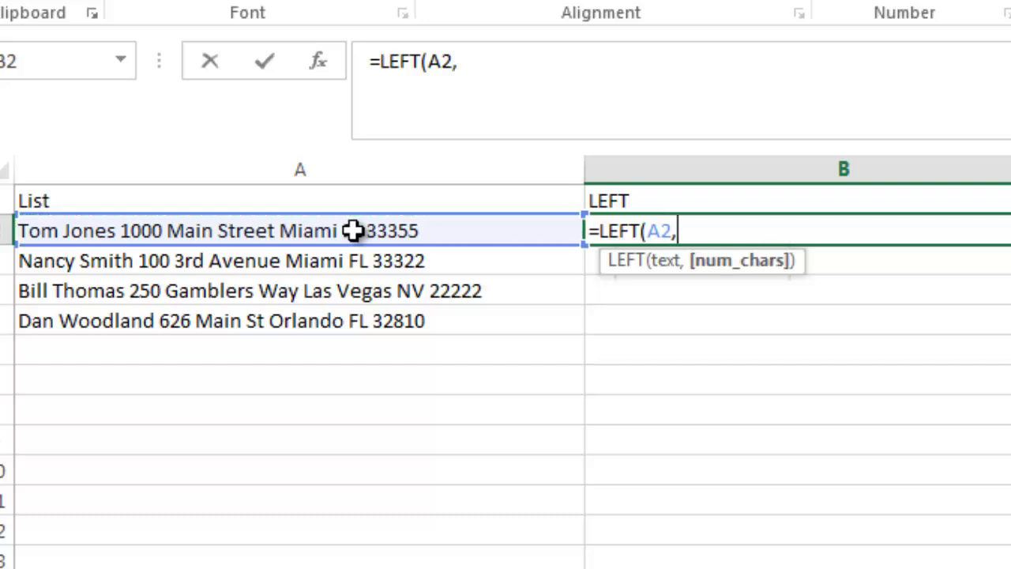
text(4))
key(Return)
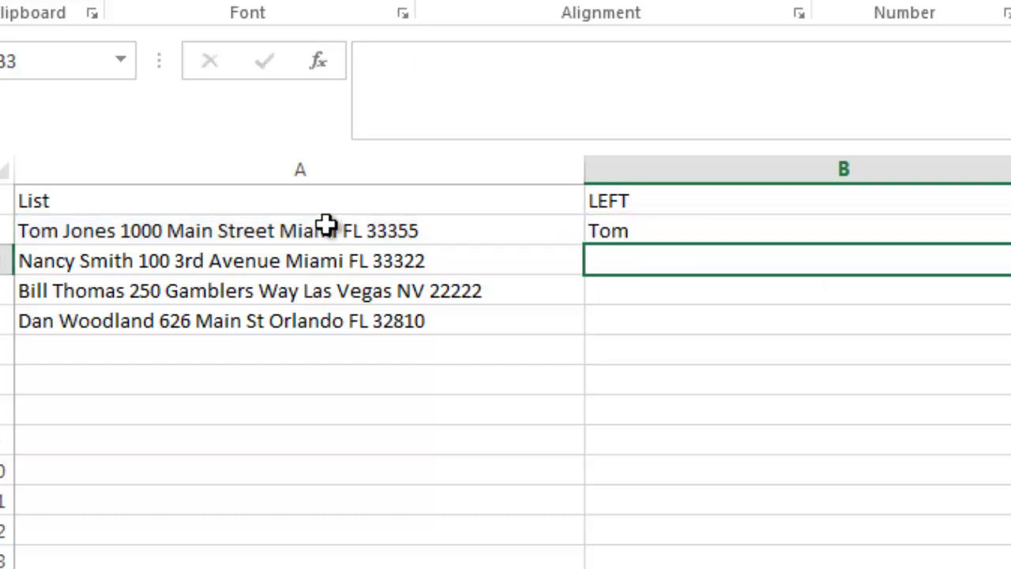
Step: Copy the four-character LEFT formula from B2 down through B5
click(642, 235)
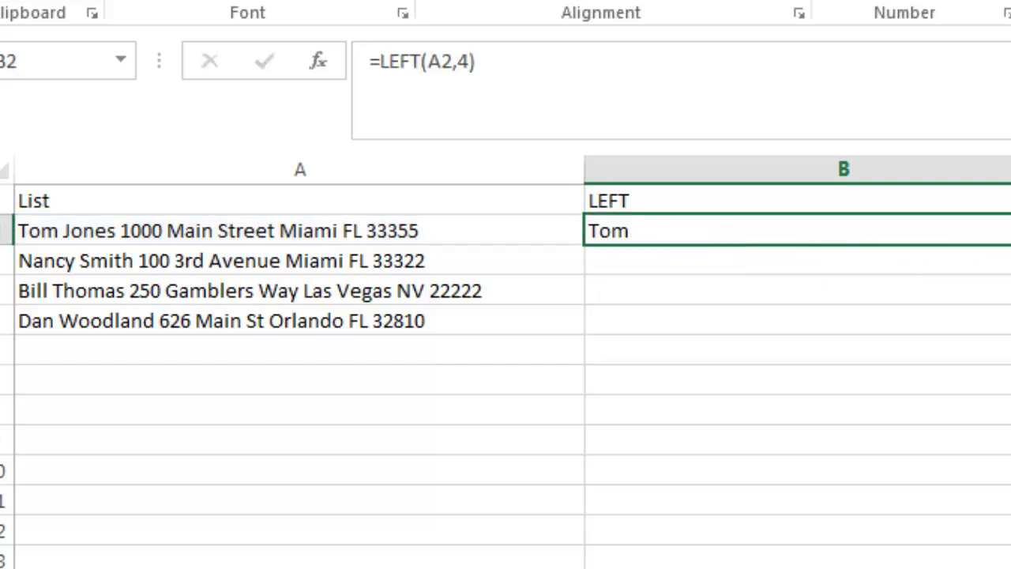
drag(1010, 250, 1010, 335)
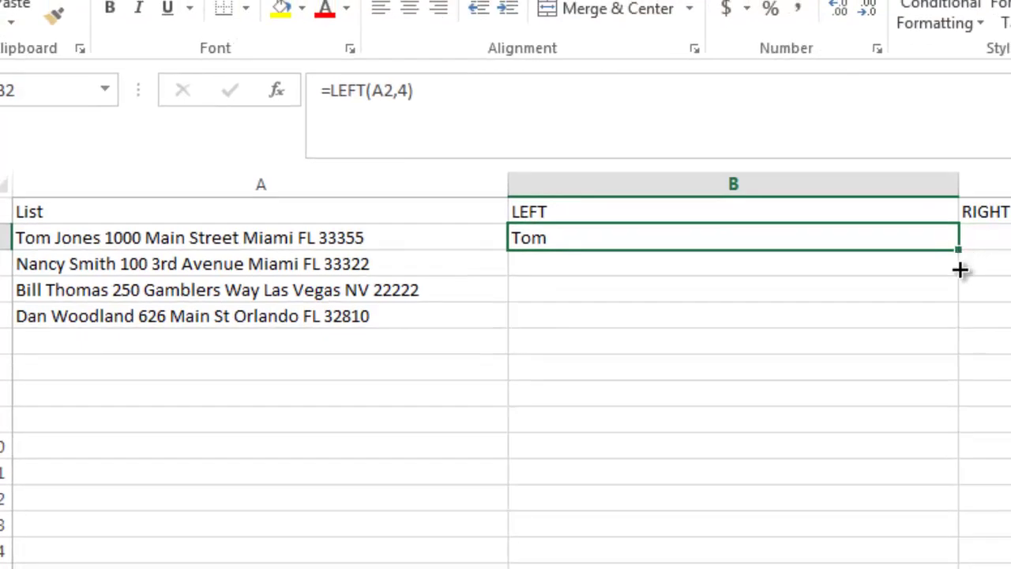
drag(948, 328, 948, 331)
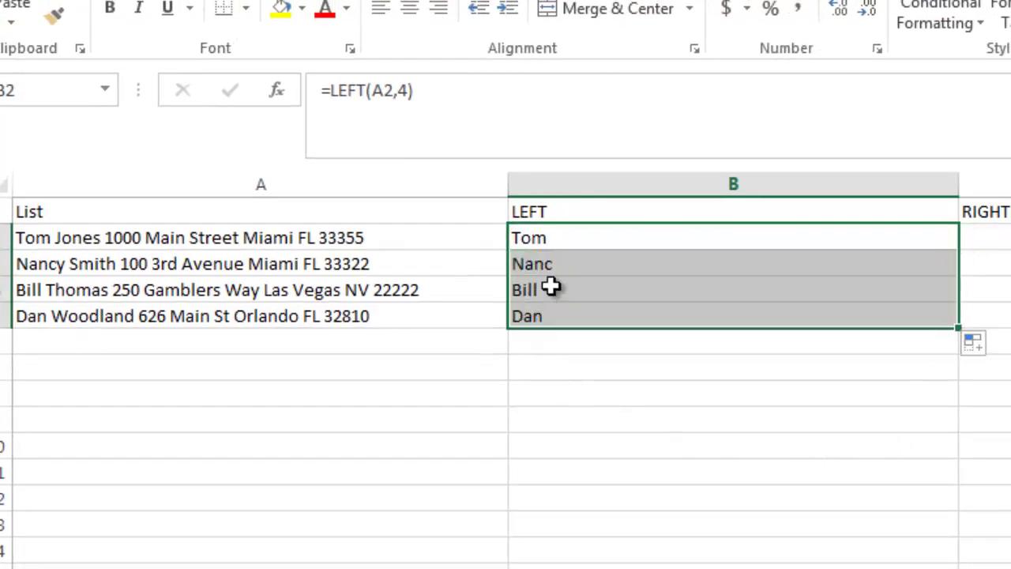
Step: Clear the formulas from cells B2 through B5 under the LEFT heading
click(574, 239)
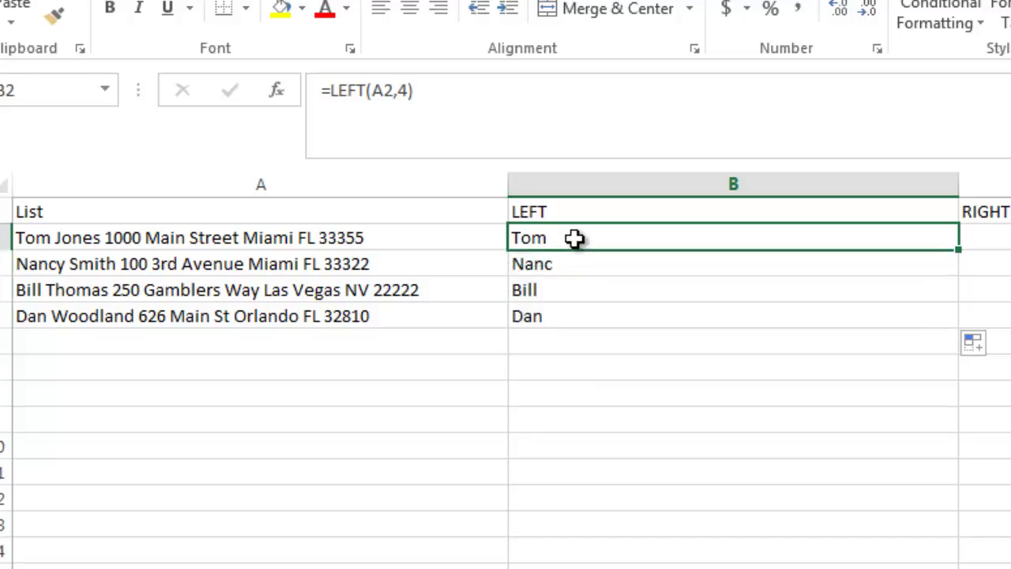
drag(574, 238, 571, 309)
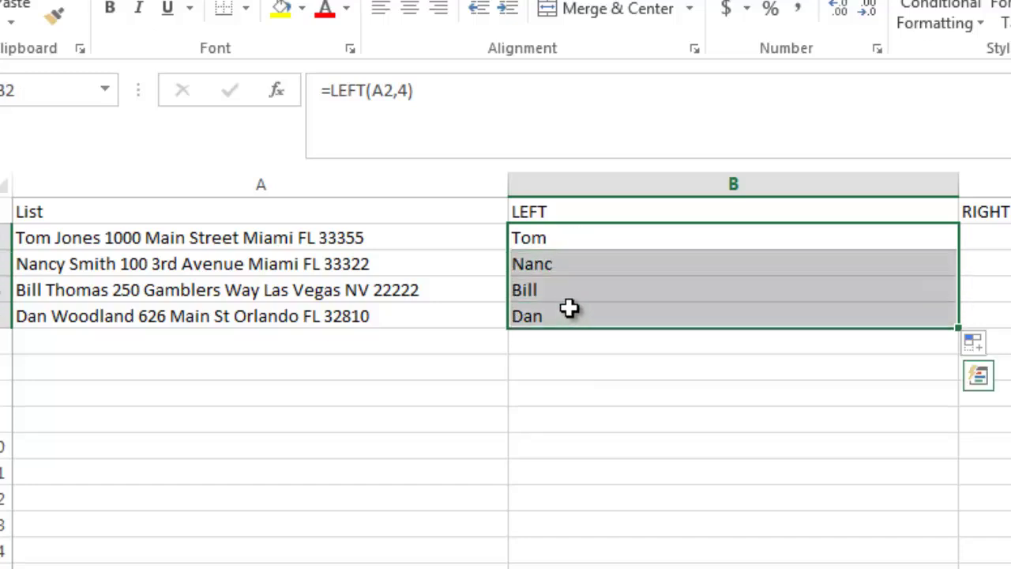
key(Delete)
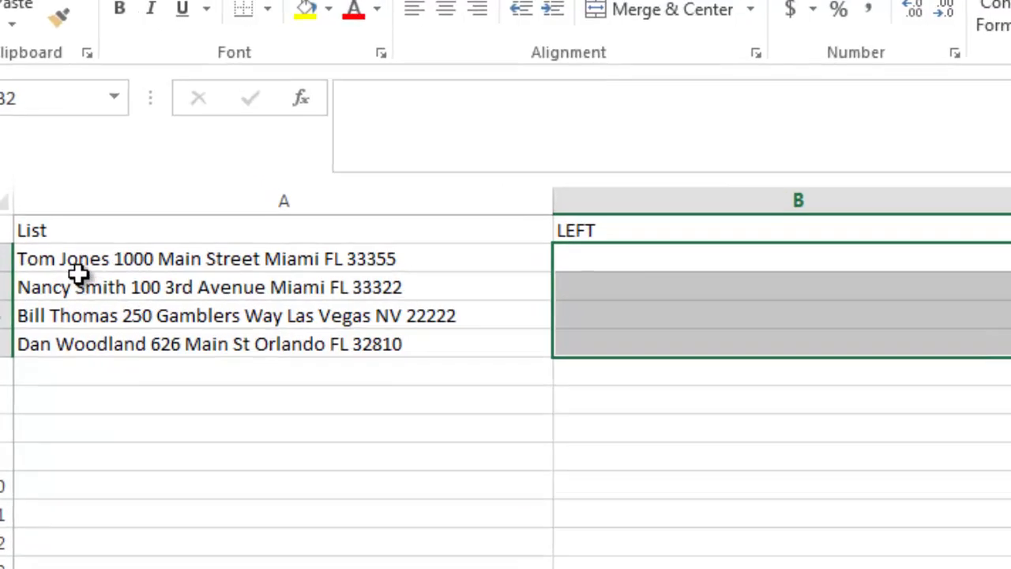
Step: Begin a LEFT formula in B2 with A2 as the text, and start a nested function for the number of characters
click(670, 262)
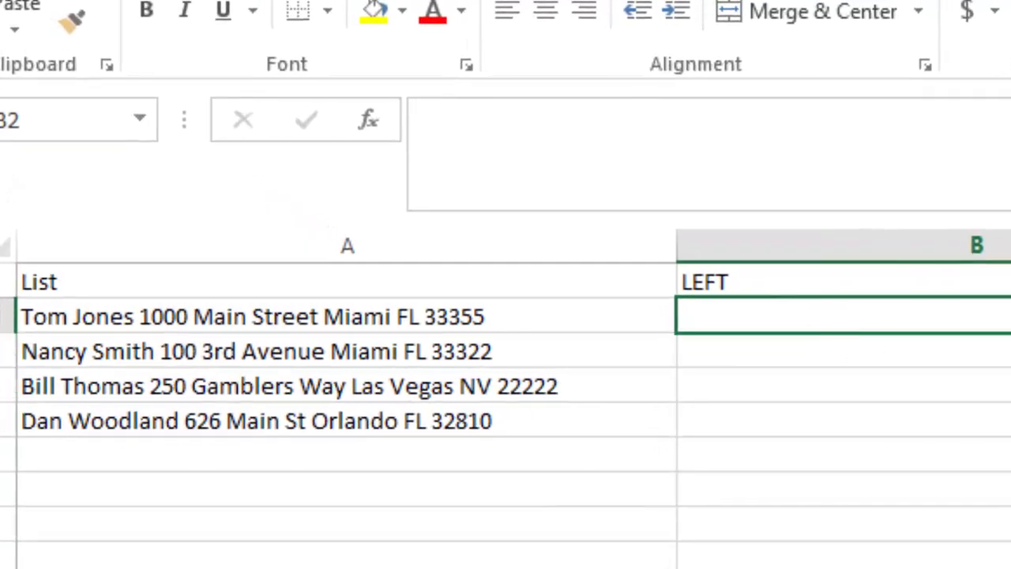
text(=le)
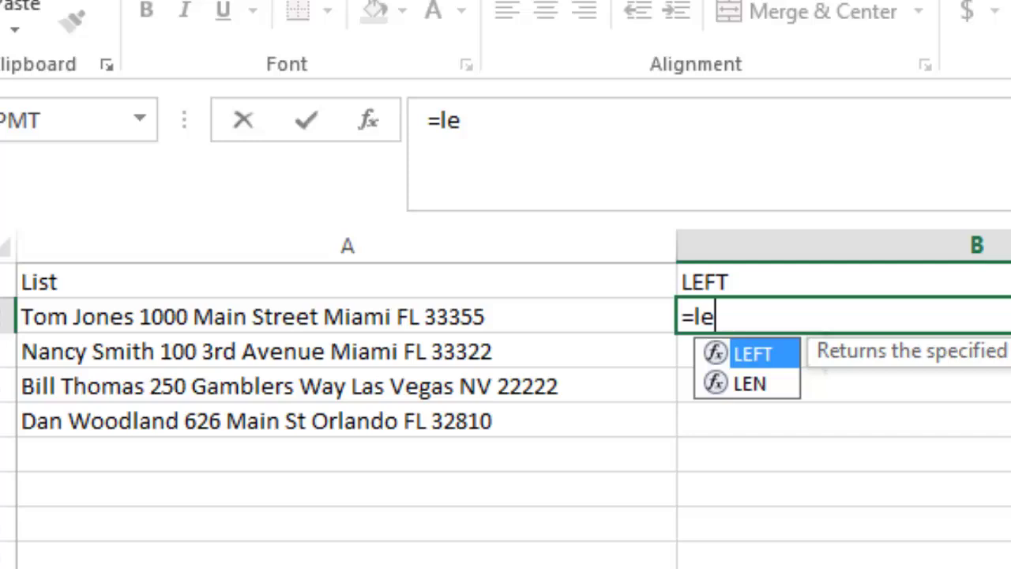
text(ft)
key(Tab)
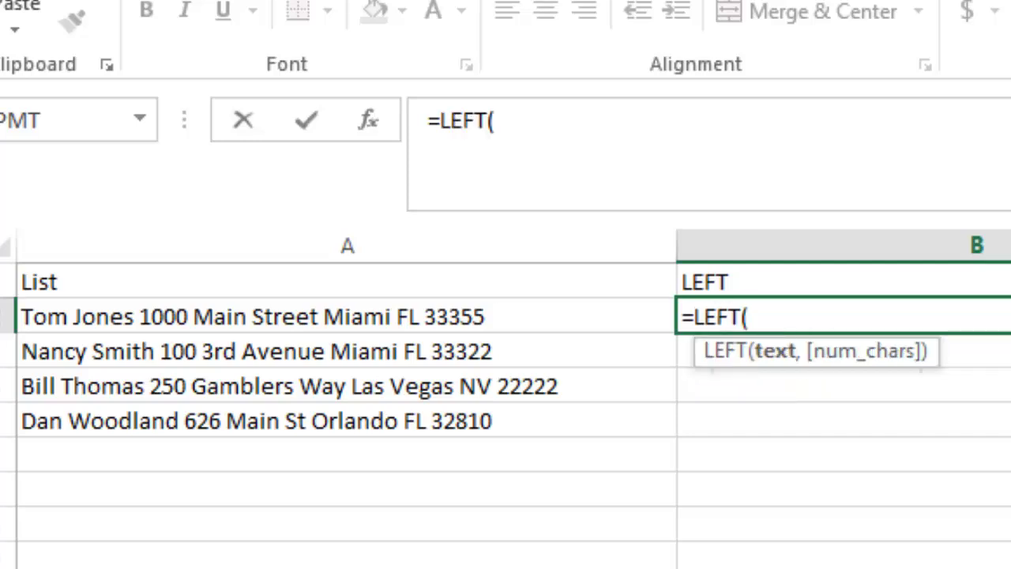
click(406, 317)
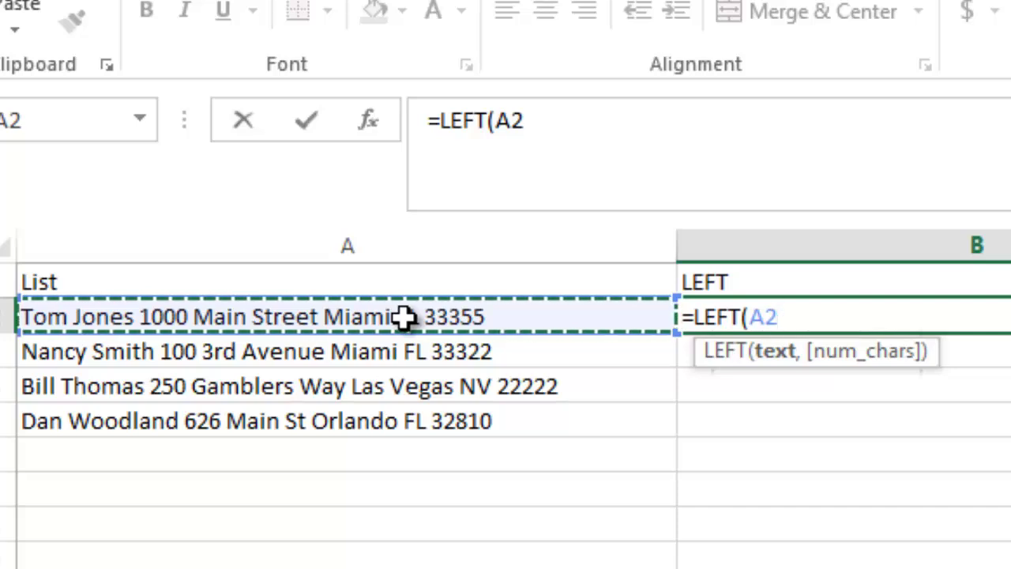
text(,)
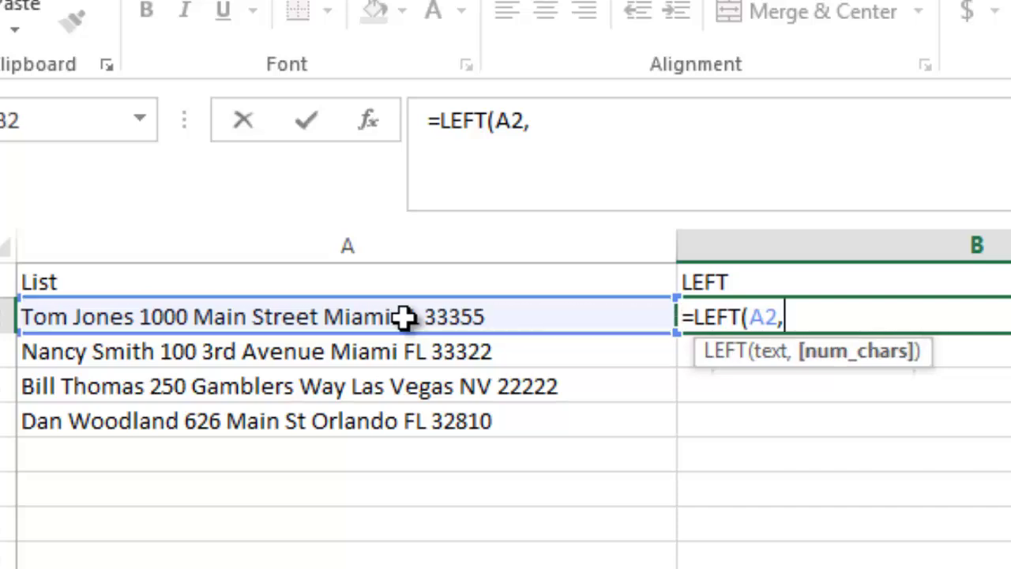
text(fi)
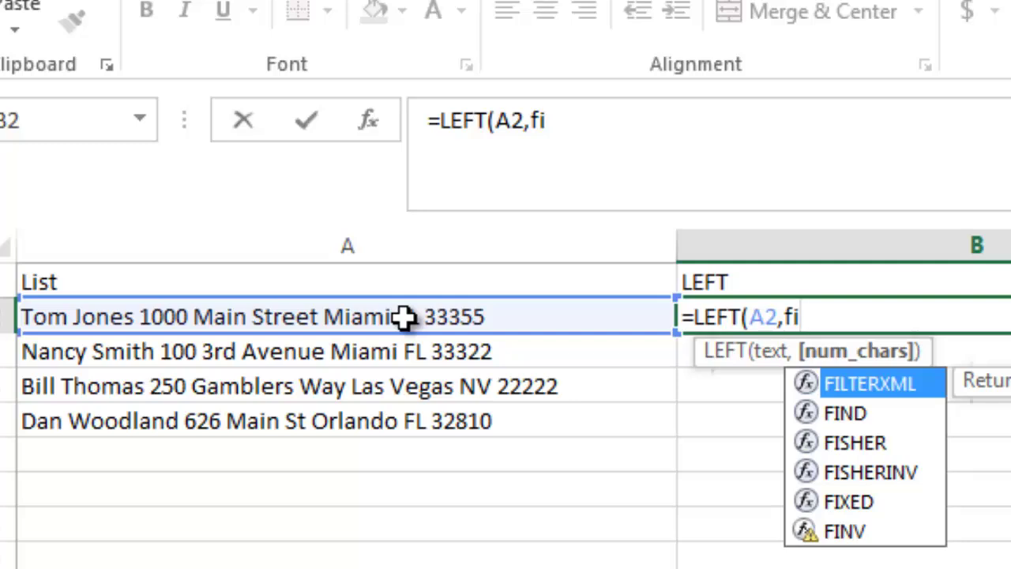
key(Tab)
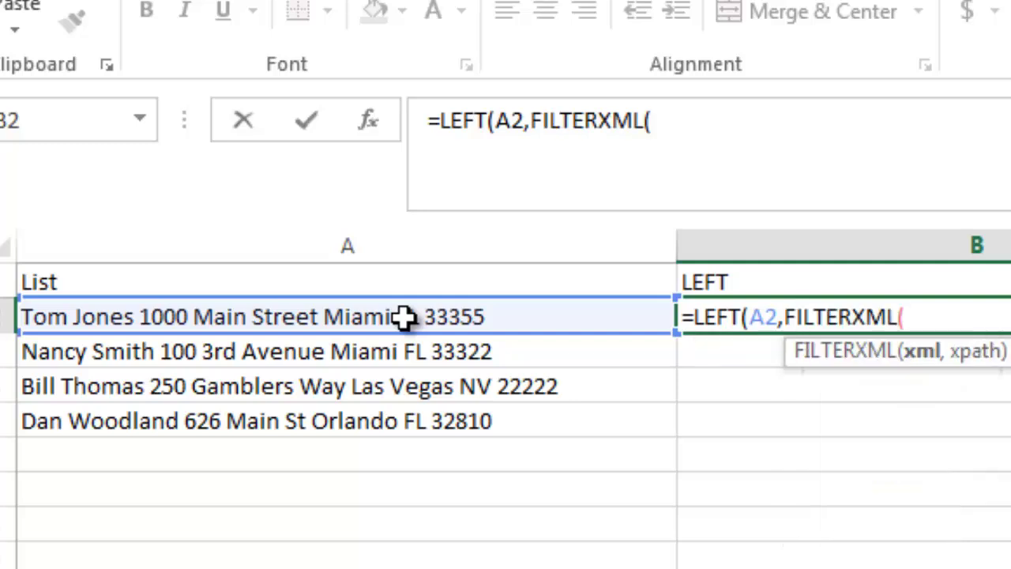
key(BackSpace)
key(BackSpace)
key(BackSpace)
key(BackSpace)
key(BackSpace)
key(BackSpace)
key(BackSpace)
key(BackSpace)
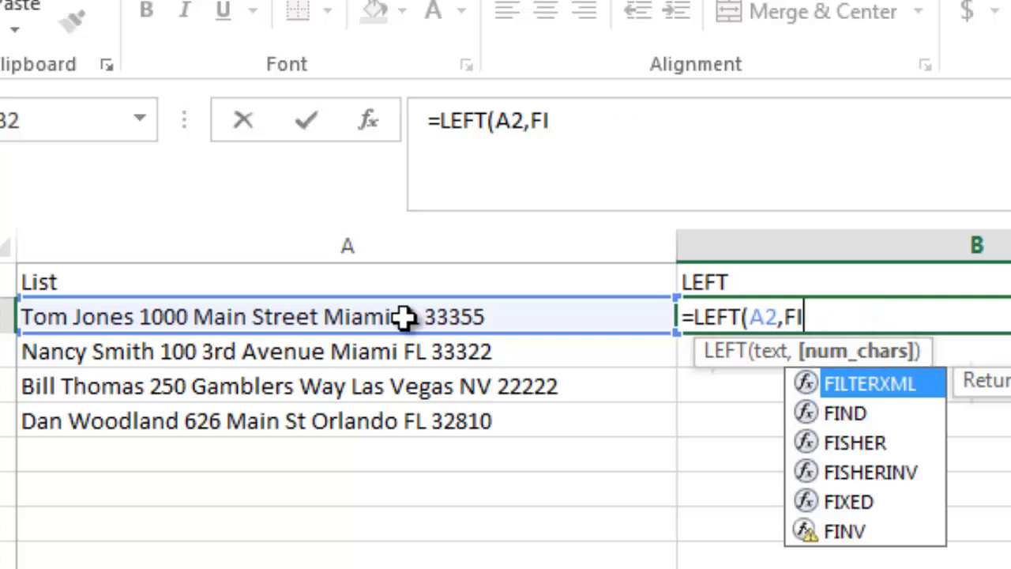
Step: Nest a FIND function as the character count, searching for a space (" ") within A2
text(n)
key(Tab)
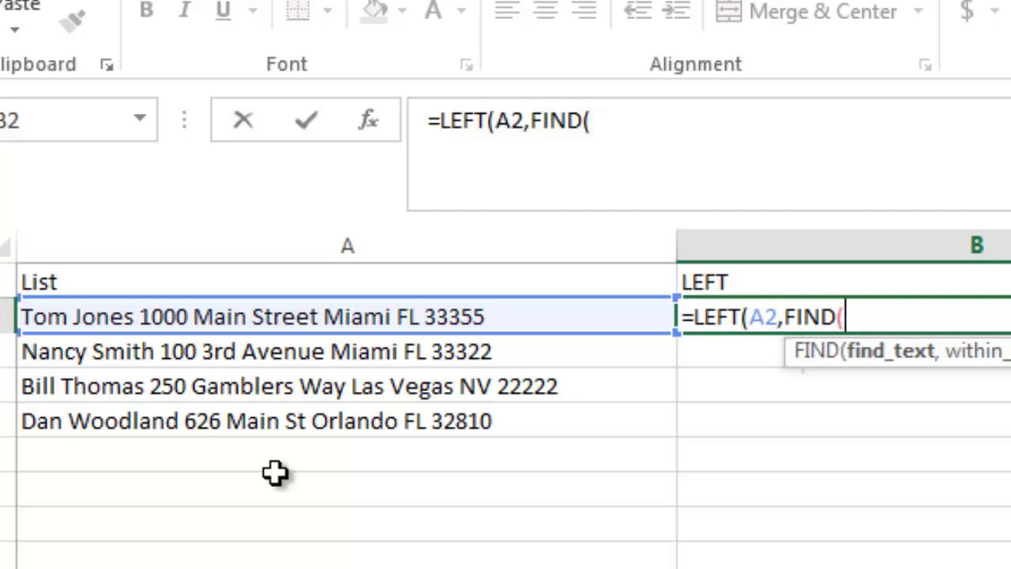
text(" >)
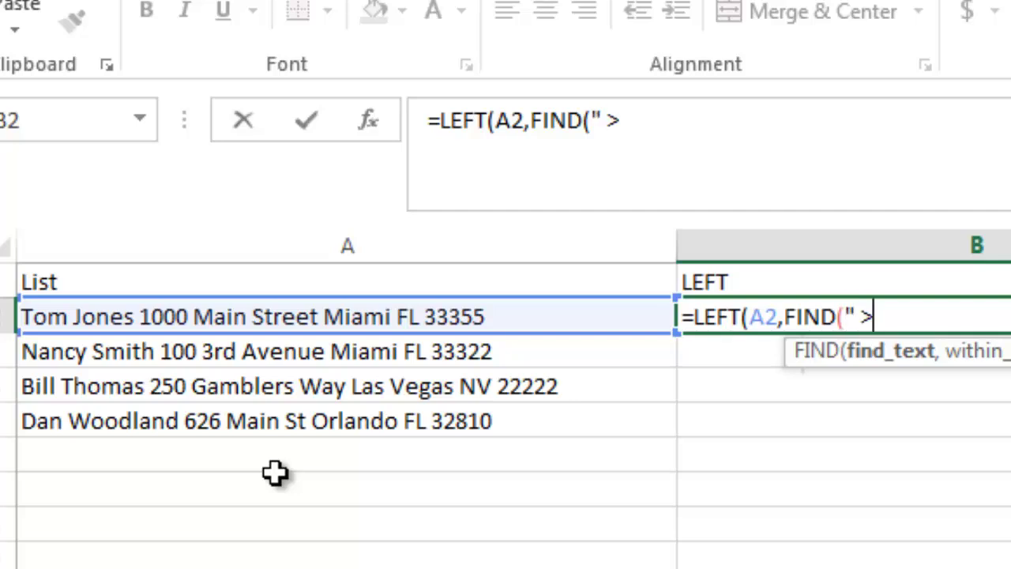
key(BackSpace)
key(BackSpace)
text(")
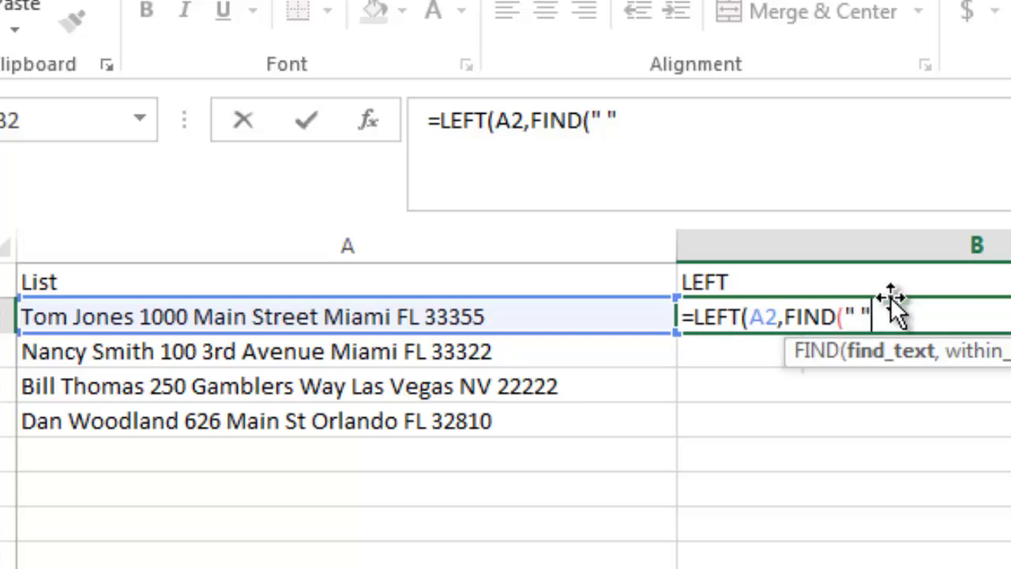
text(,)
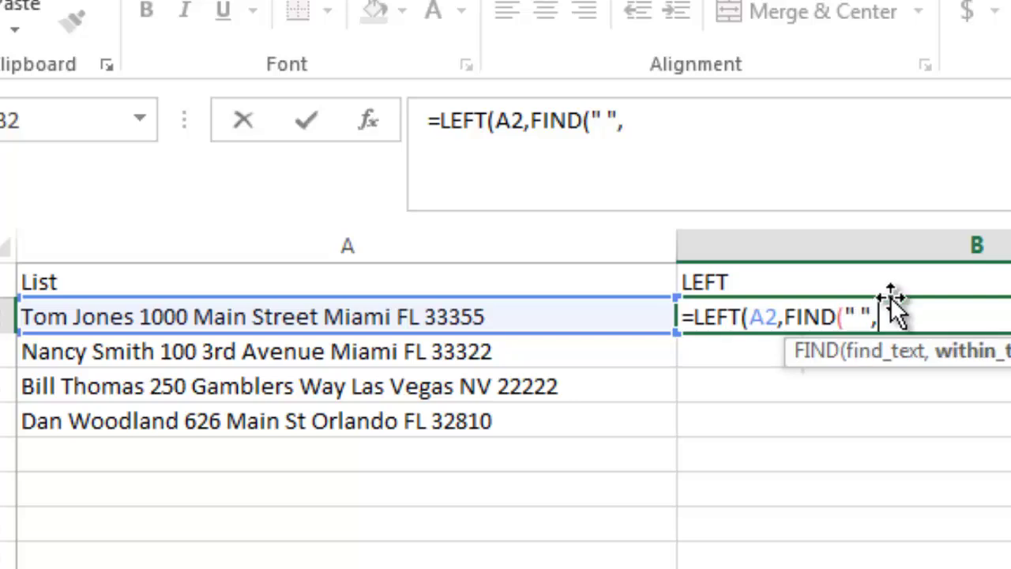
click(219, 314)
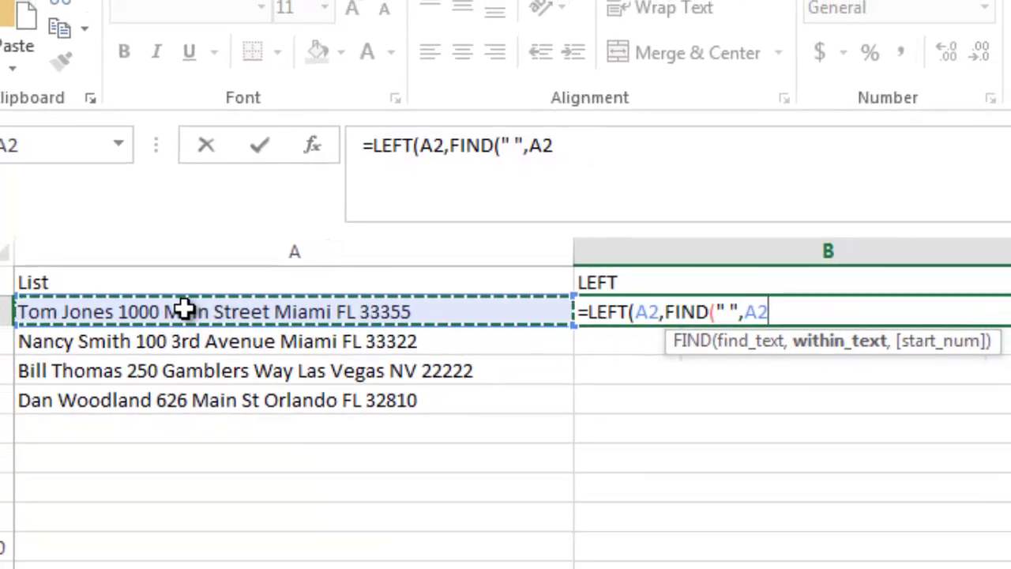
Step: Subtract 1 from the FIND result and commit B2 as =LEFT(A2,FIND(" ",A2)-1), accepting the proposed correction
text()-)
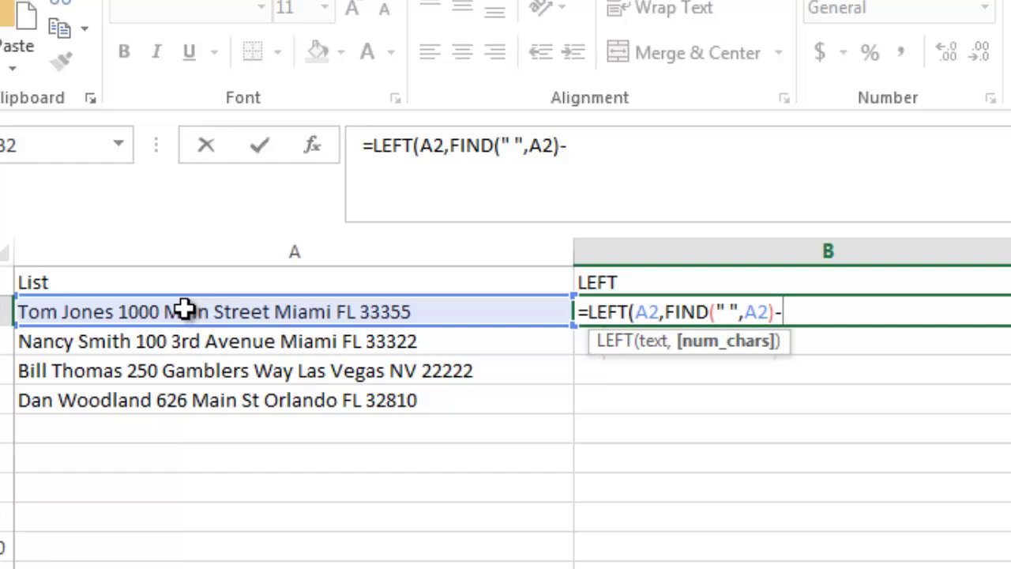
text(1)
key(Return)
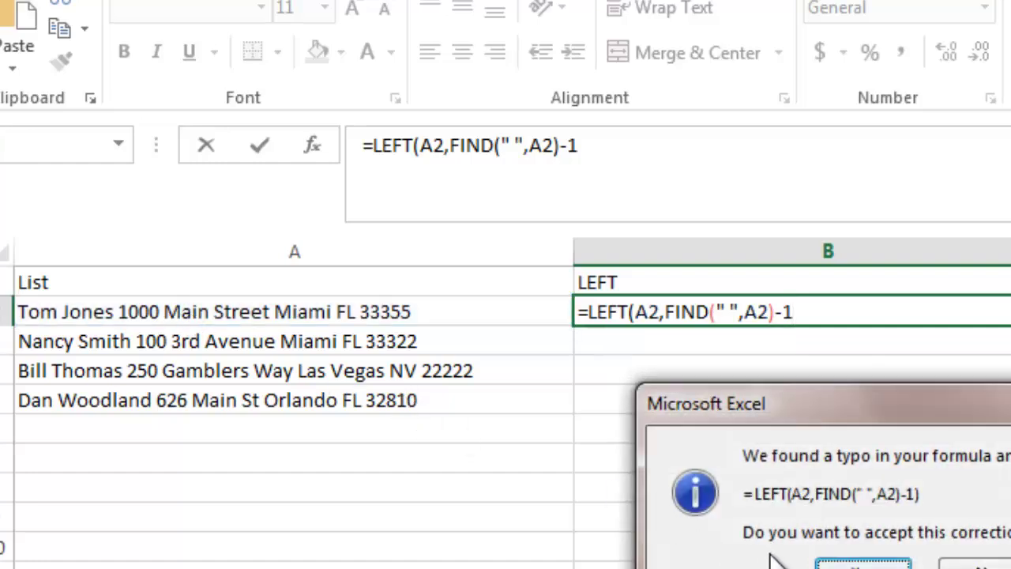
click(858, 565)
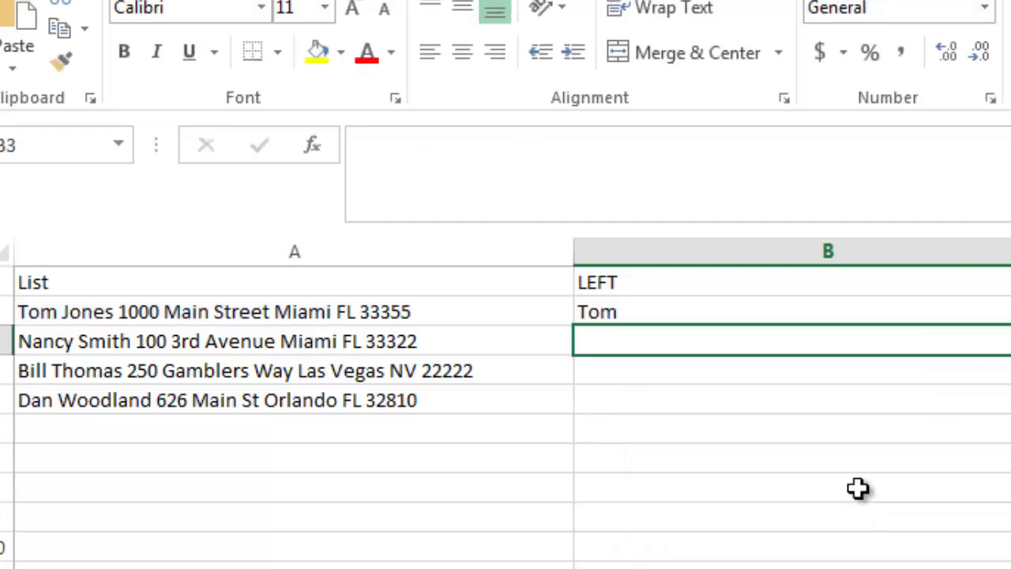
Step: Copy the combined LEFT and FIND formula from B2 down through B5
click(737, 318)
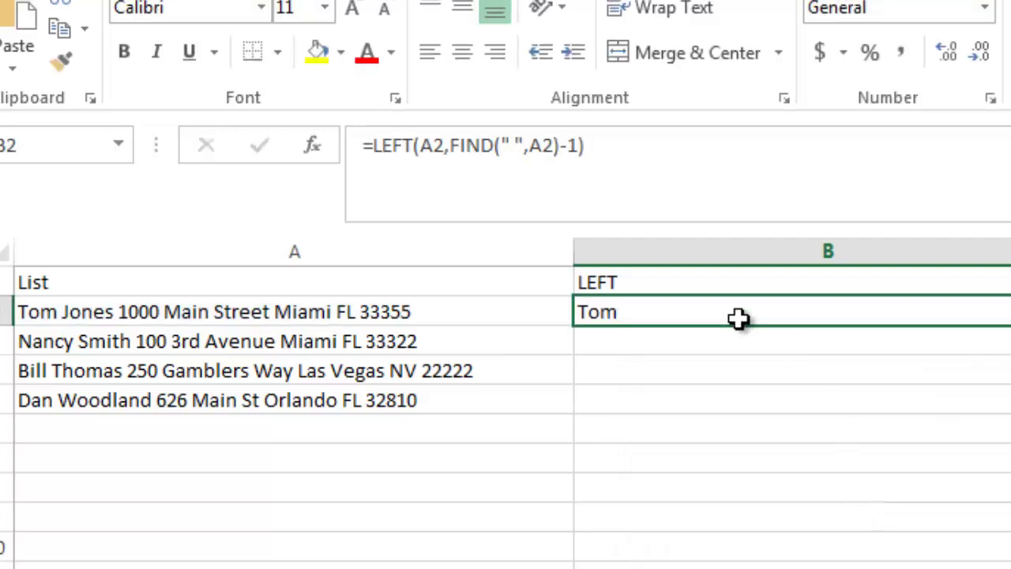
click(590, 146)
key(Return)
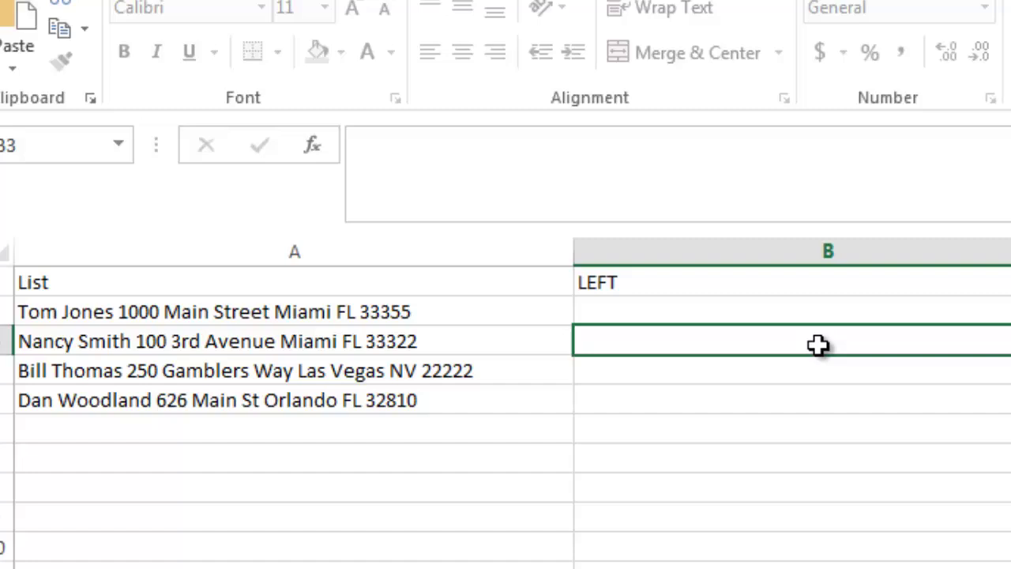
click(813, 310)
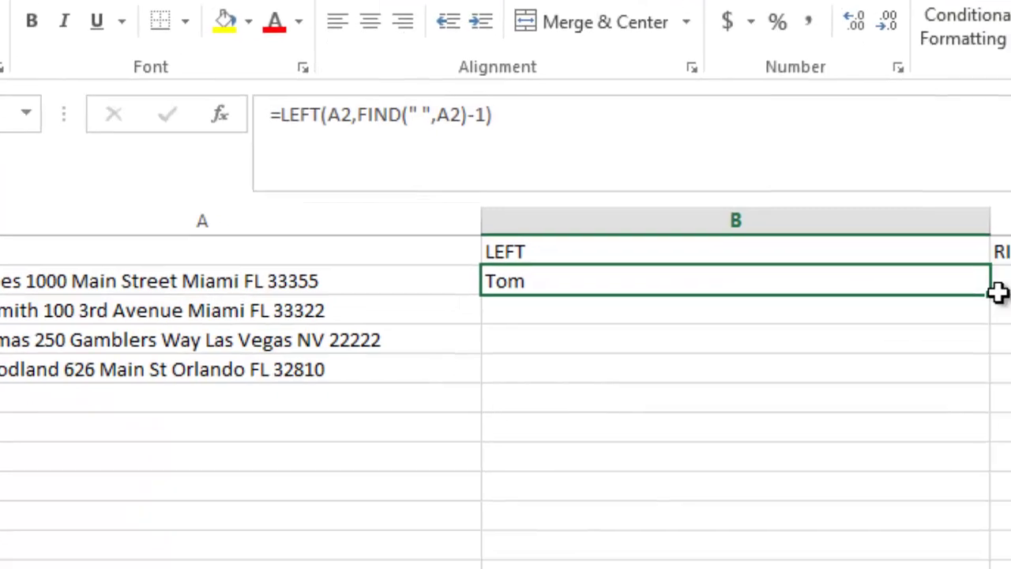
drag(772, 222, 758, 325)
Step: Inspect the formulas in B3, B4 and B2, opening the B2 formula to show its cell references
click(328, 248)
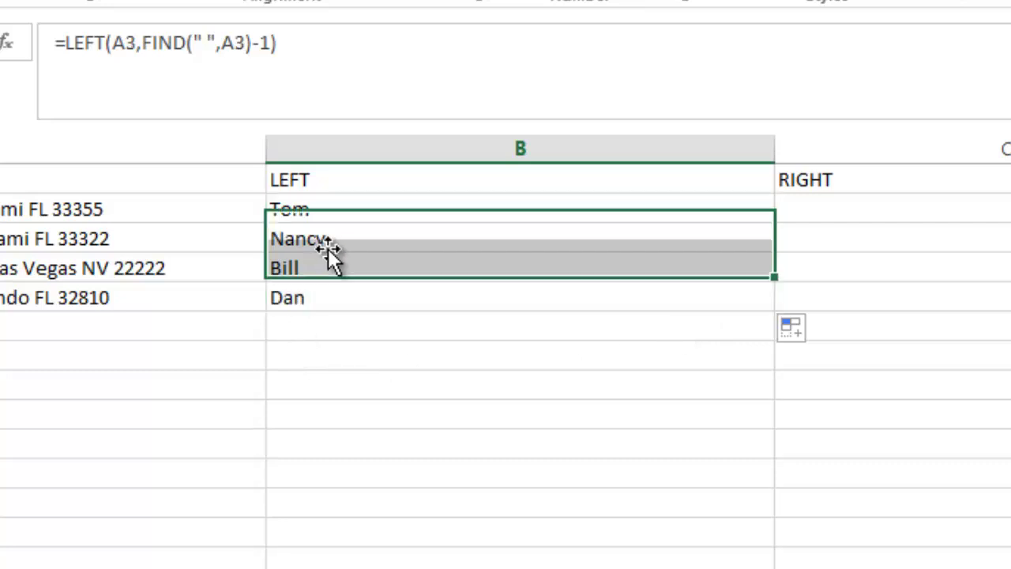
click(338, 275)
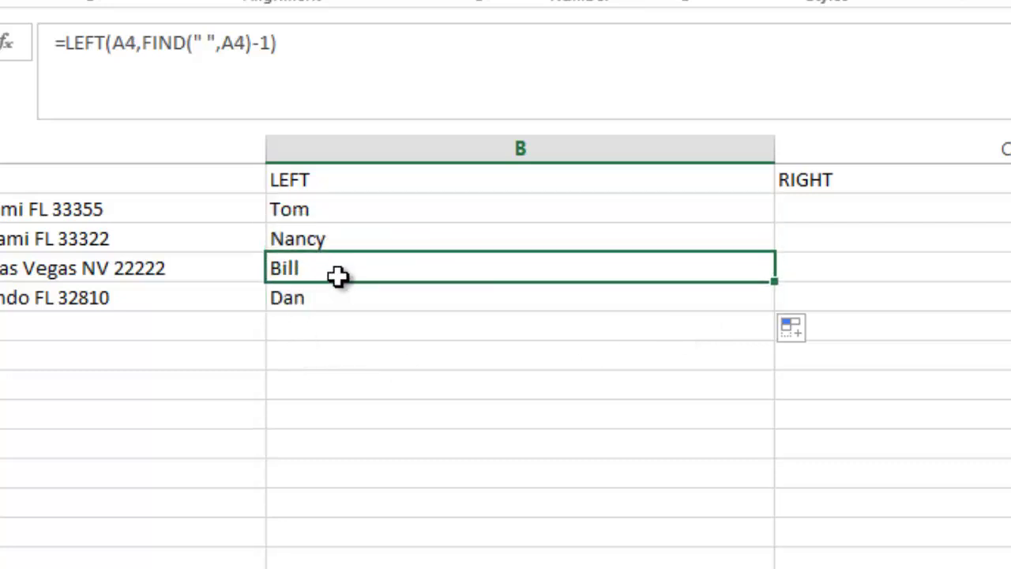
click(324, 221)
click(273, 46)
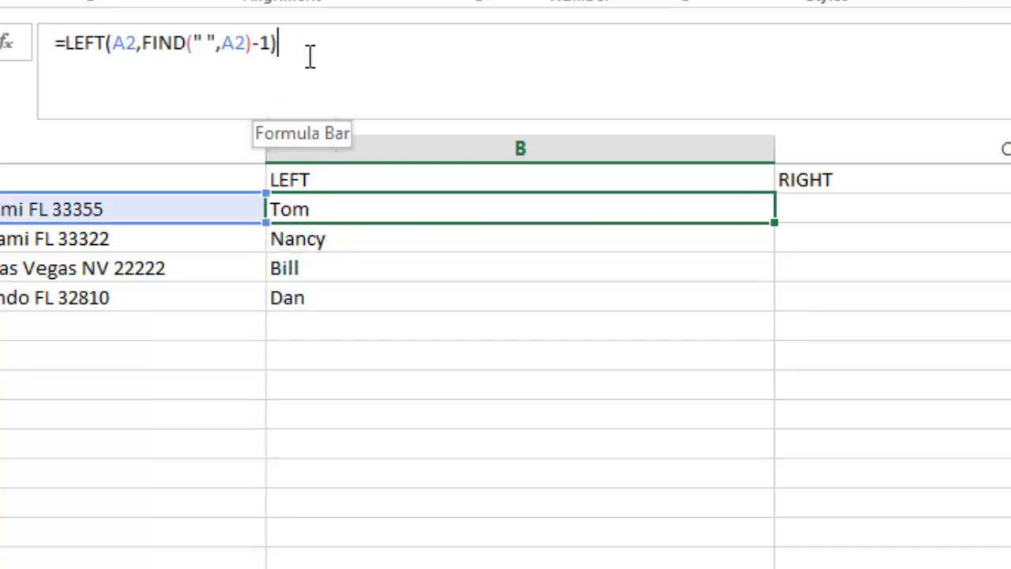
Step: Change the subtraction in the B2 formula to 2, giving =LEFT(A2,FIND(" ",A2)-2)
key(BackSpace)
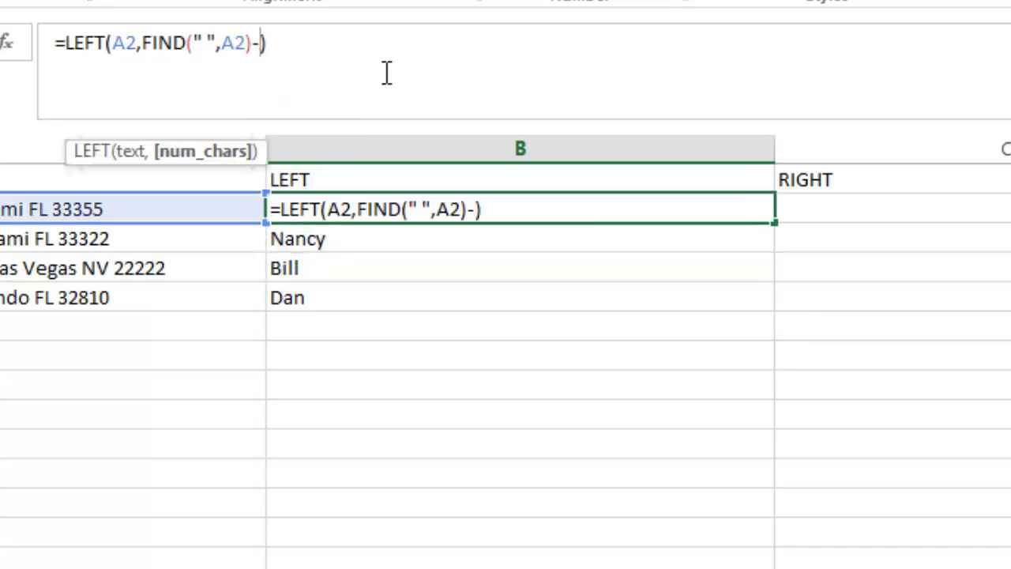
text(2)
key(Return)
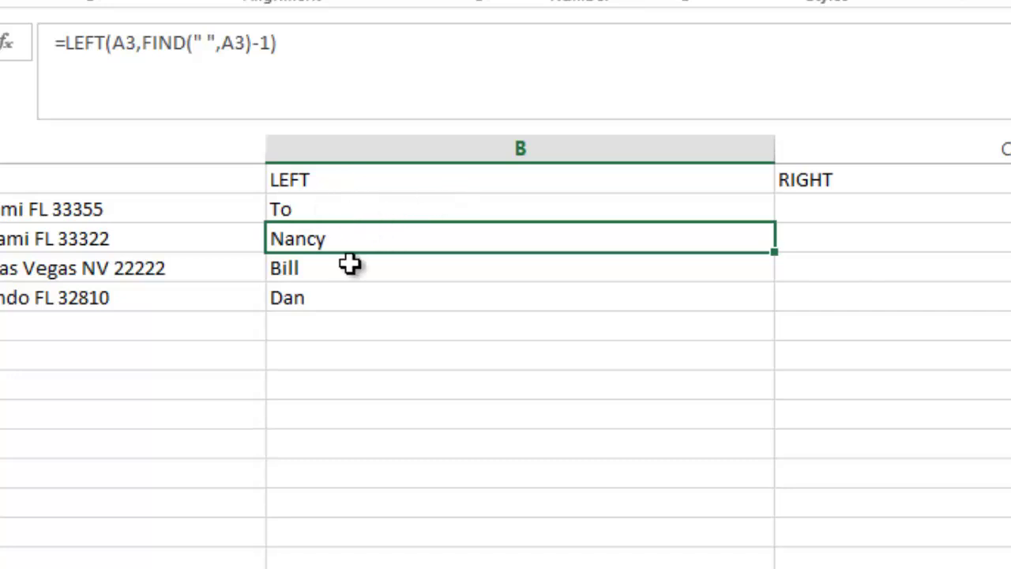
Step: Change the end of the B2 formula to add 2, giving =LEFT(A2,FIND(" ",A2)+2)
click(316, 208)
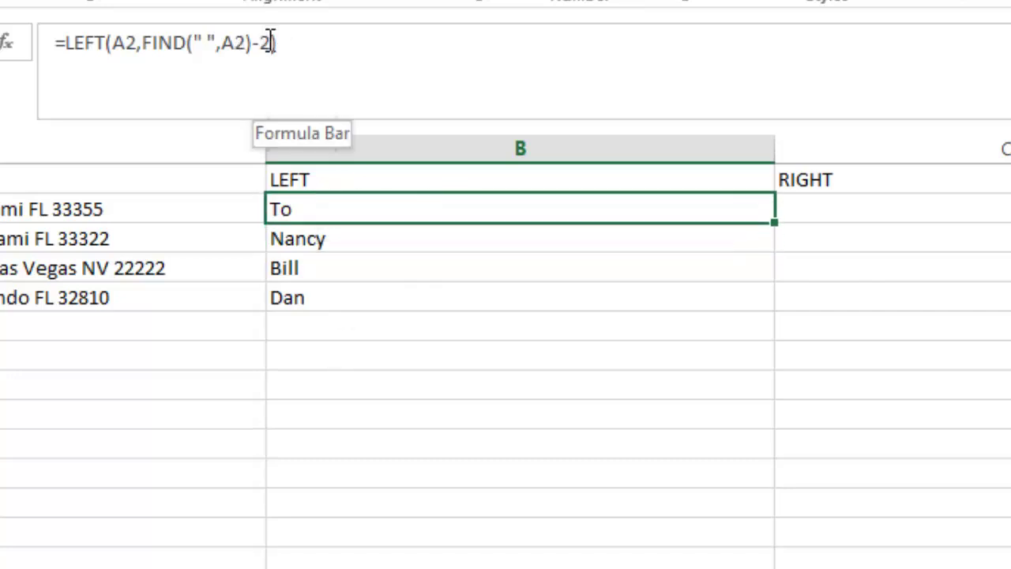
click(336, 44)
key(BackSpace)
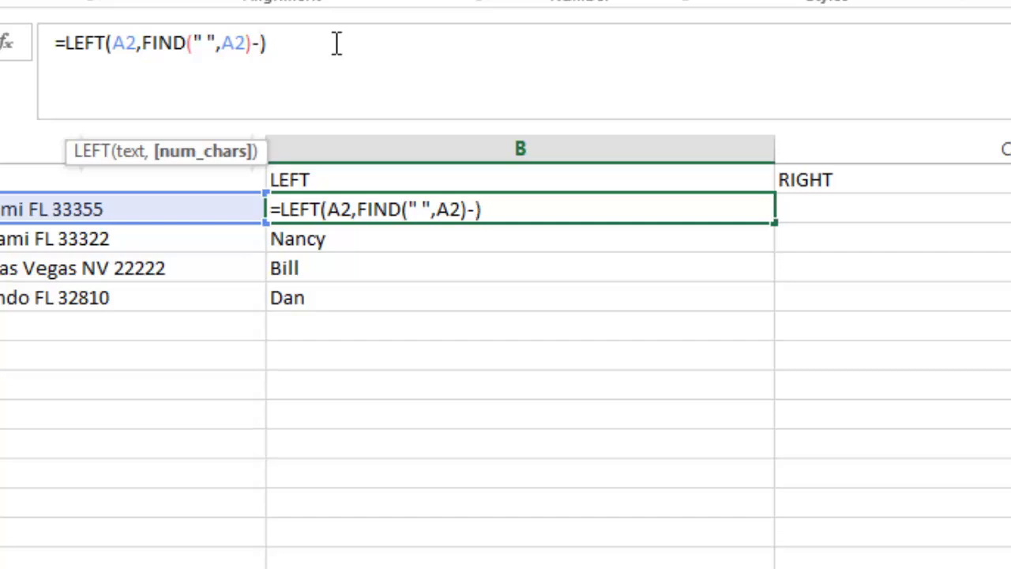
key(BackSpace)
text(+2)
key(Return)
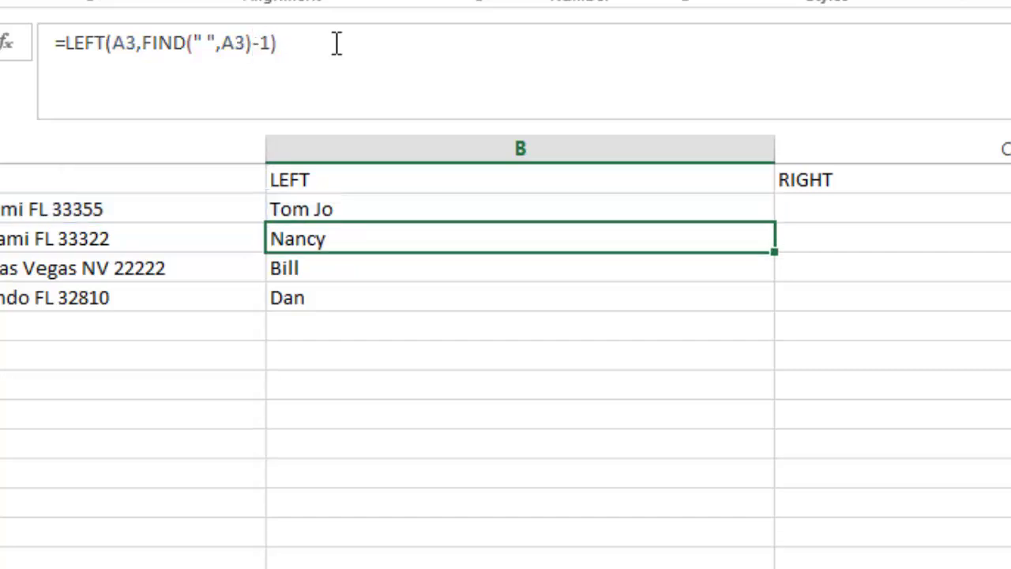
Step: Restore the B2 formula to =LEFT(A2,FIND(" ",A2)-1)
click(357, 216)
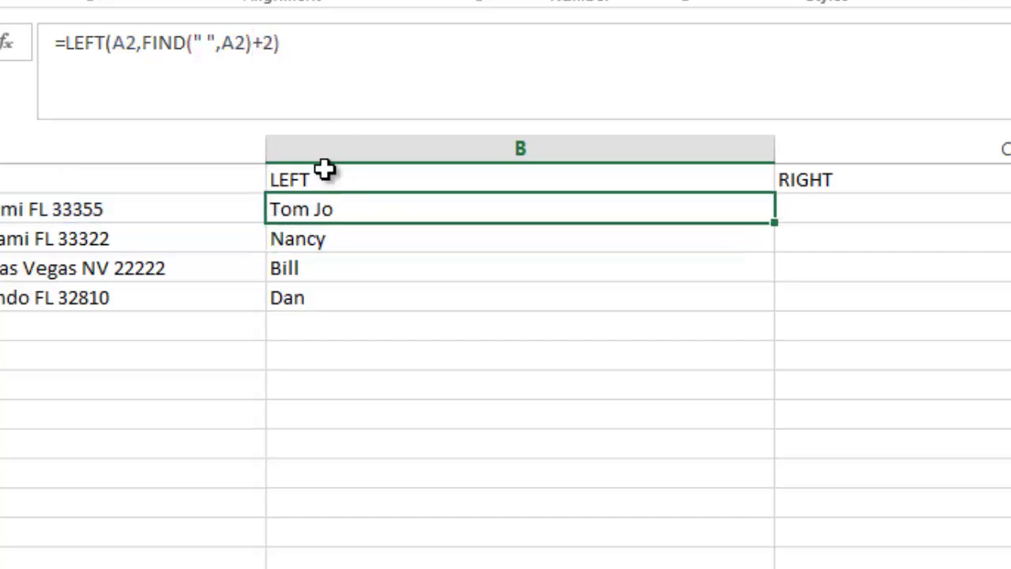
click(274, 41)
key(BackSpace)
key(BackSpace)
text(-1)
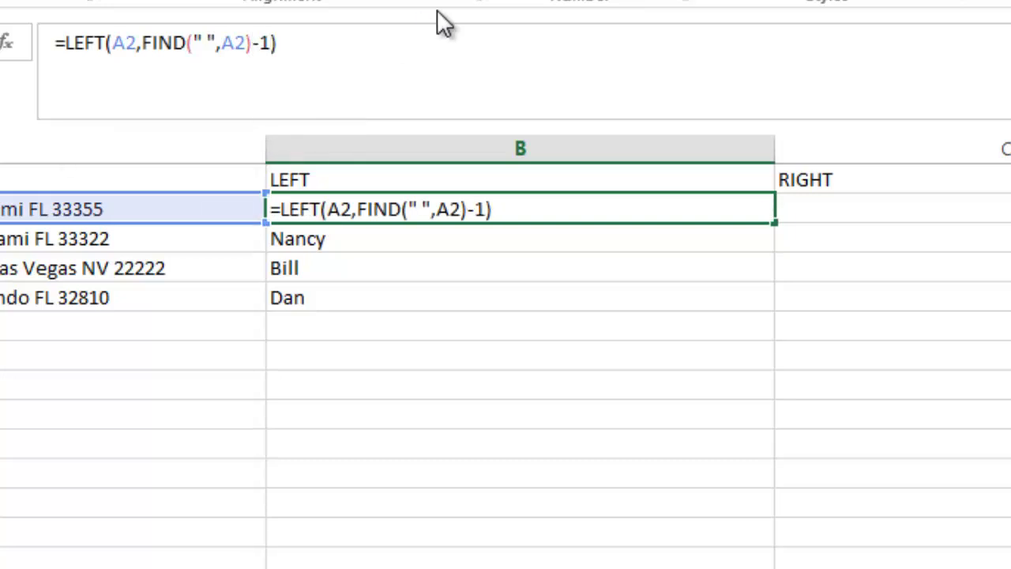
key(Return)
Step: Enter =RIGHT(A2,5) in C2 and copy it down through C5
click(861, 208)
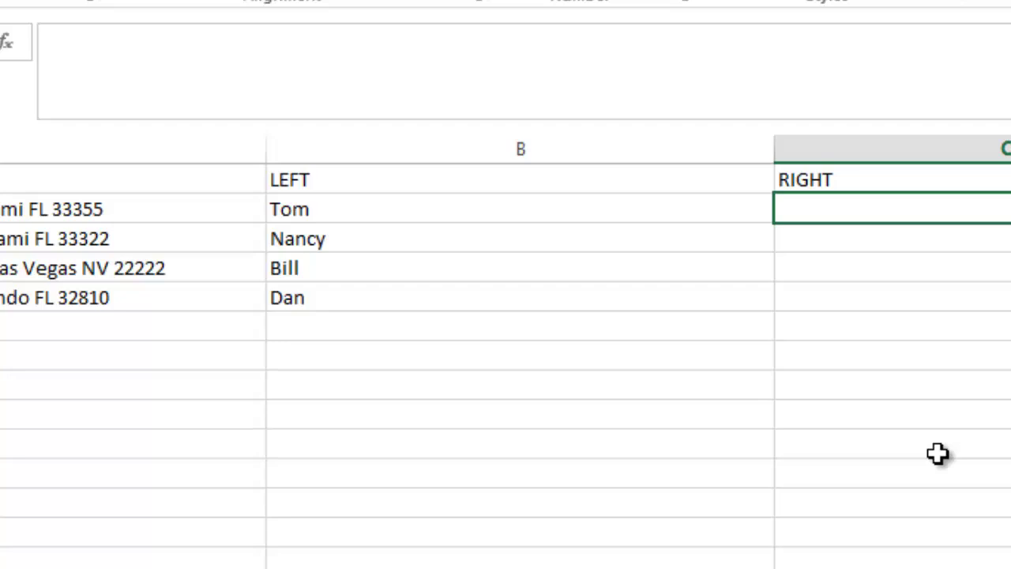
text(=)
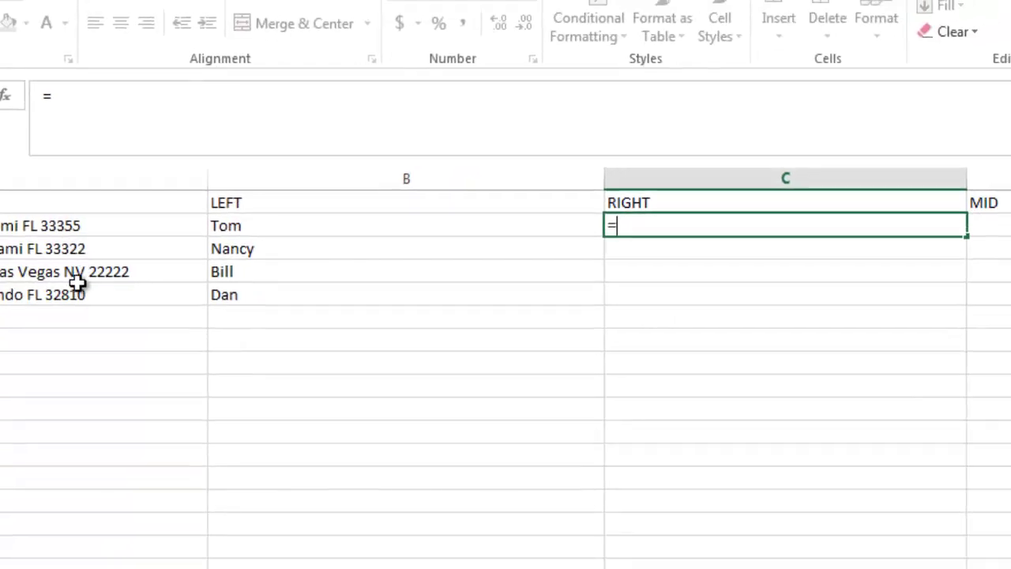
text(righ)
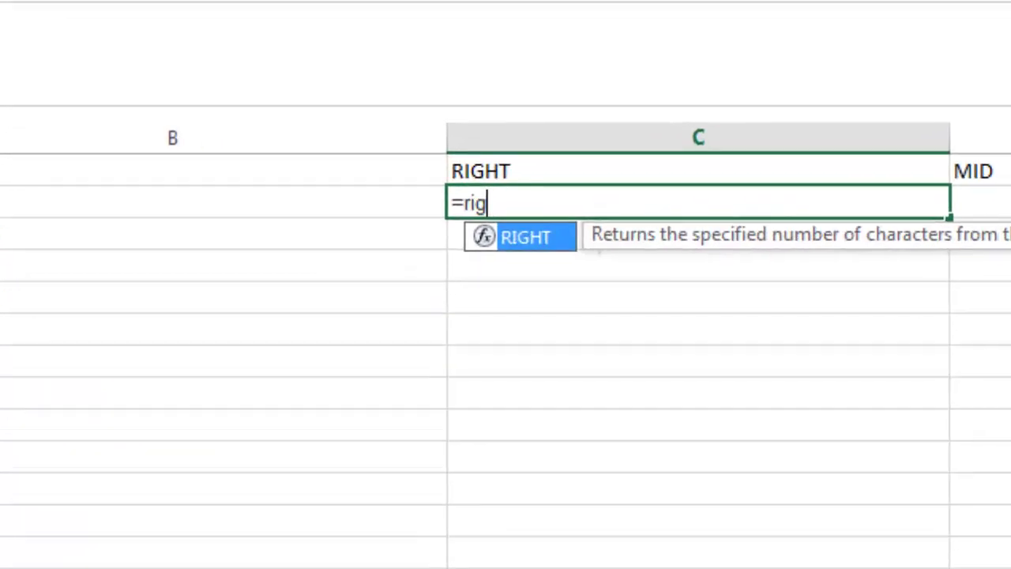
key(Tab)
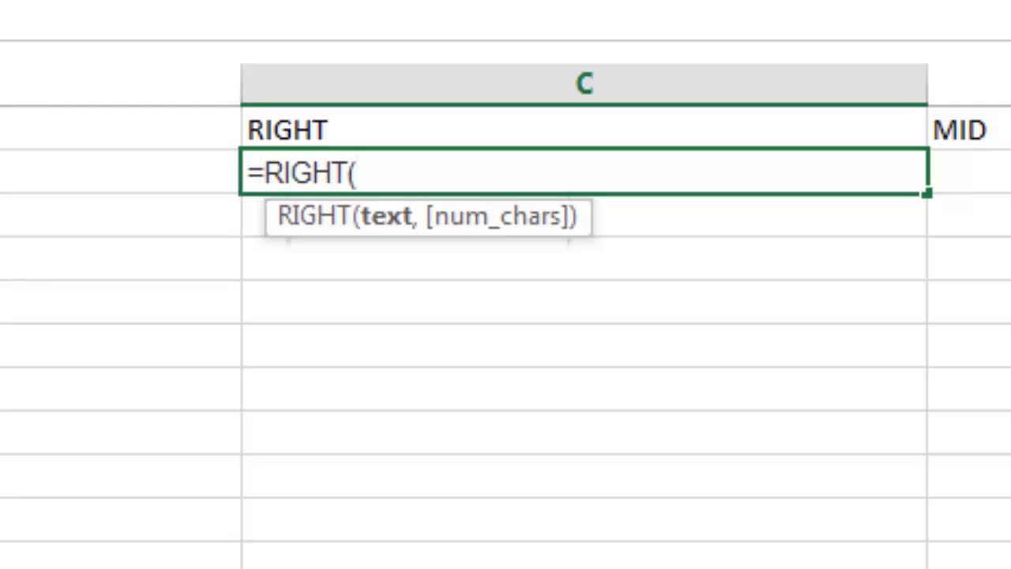
text(A2,)
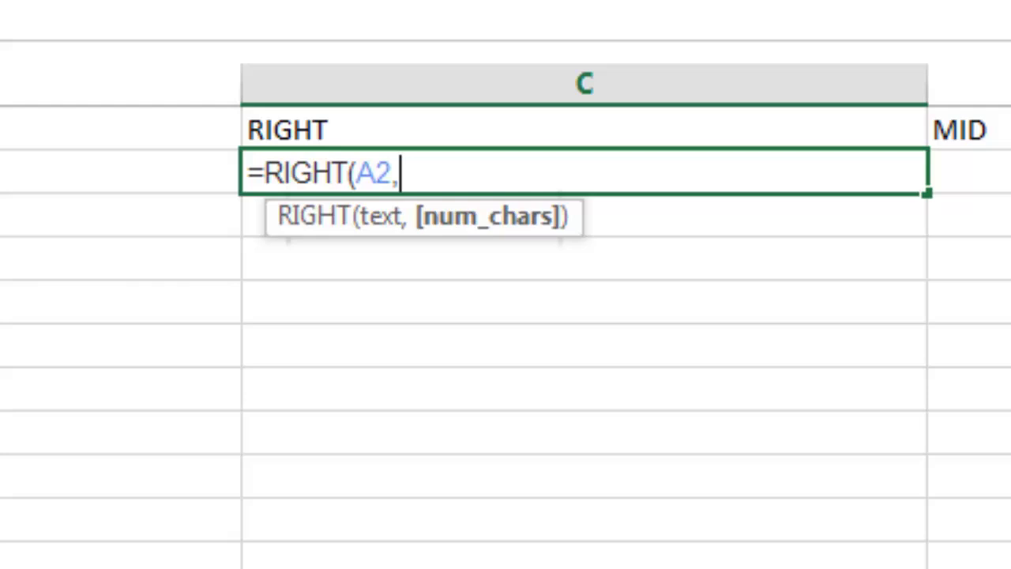
text(5))
key(Return)
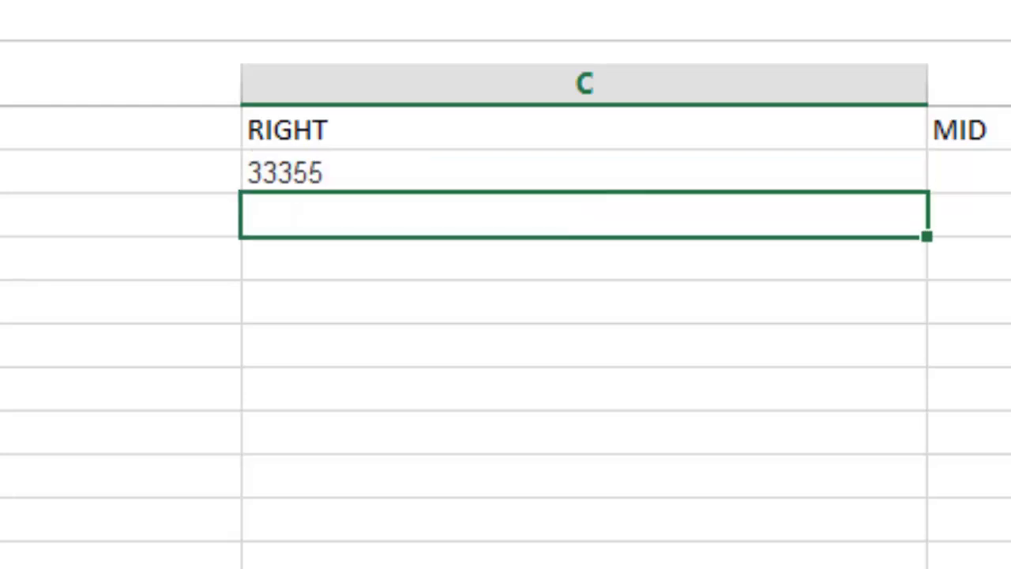
click(592, 180)
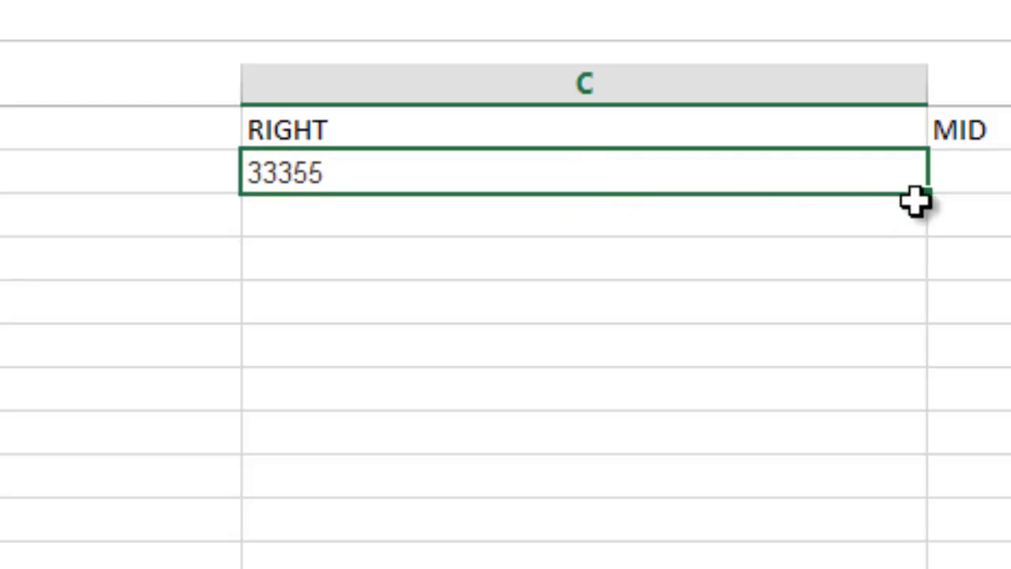
drag(927, 198, 893, 339)
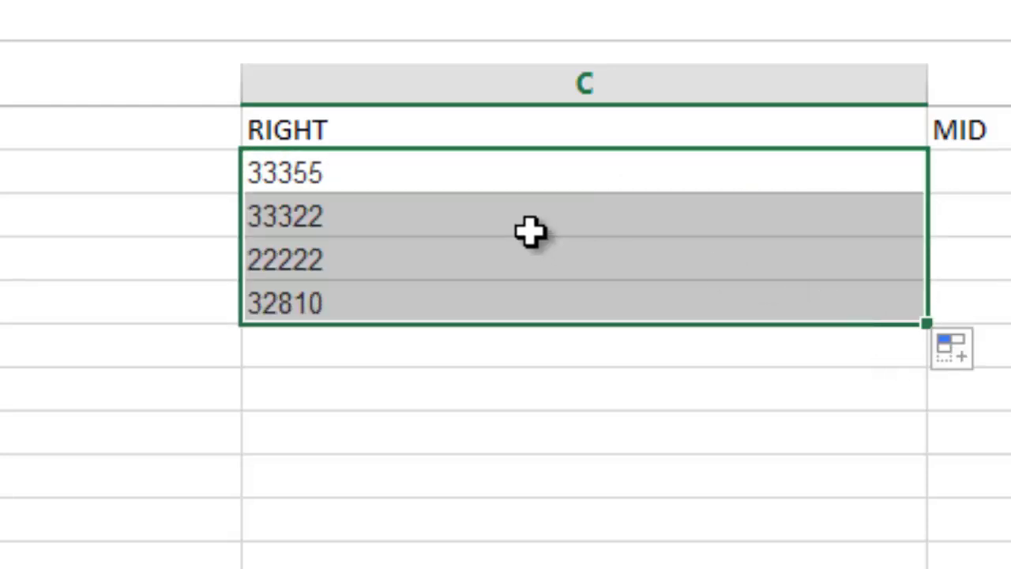
Step: Change the character count in the C2 RIGHT formula to 7
click(494, 176)
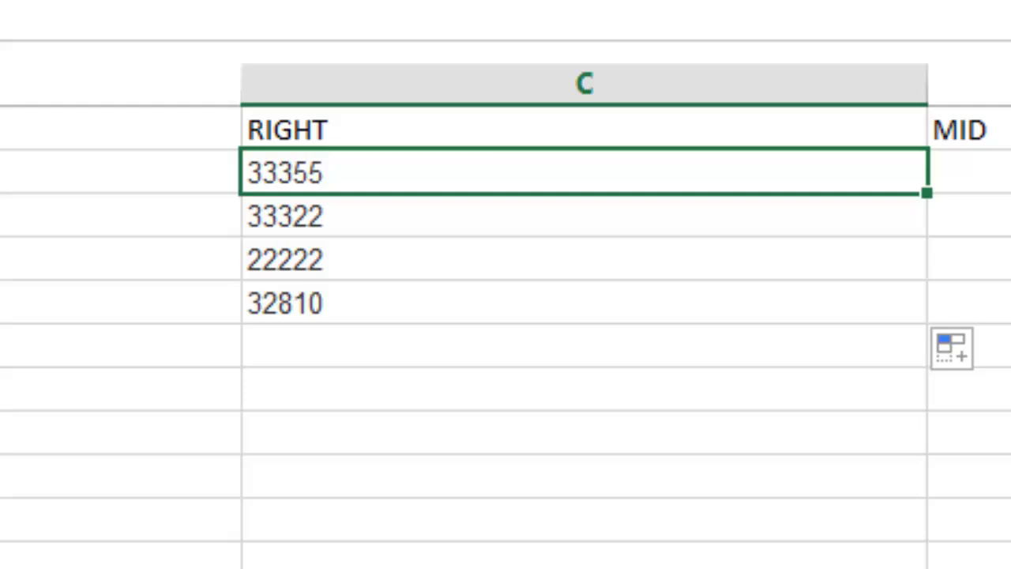
key(F2)
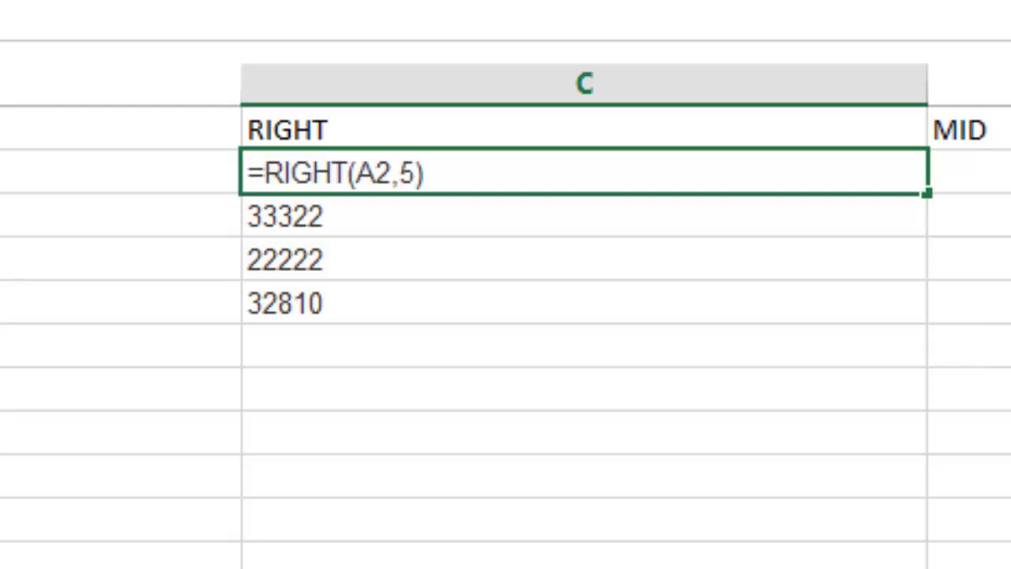
key(BackSpace)
text(7)
key(Return)
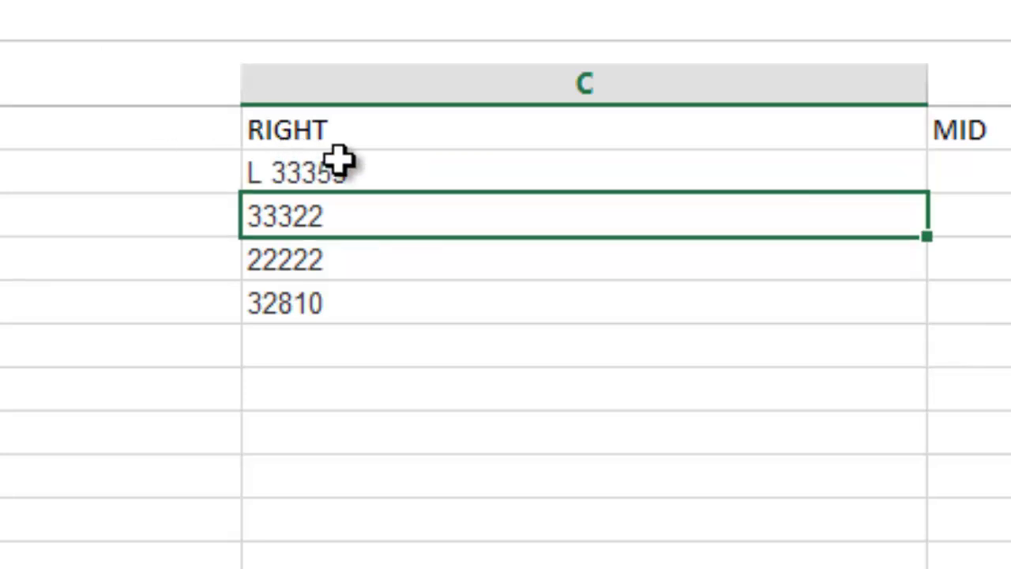
Step: Set the character count in the C2 RIGHT formula back to 5
key(Up)
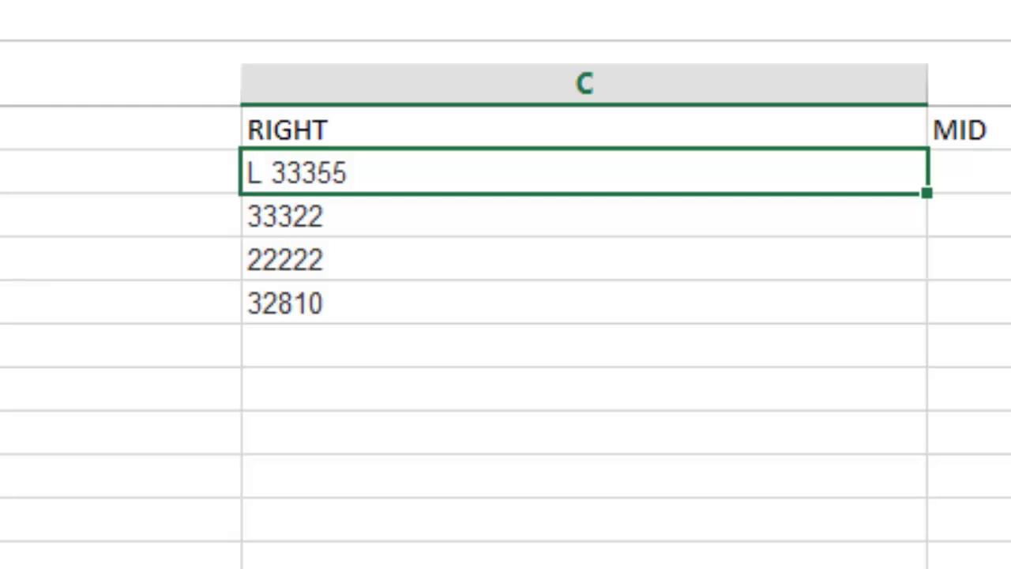
key(F2)
key(BackSpace)
text(5)
key(Return)
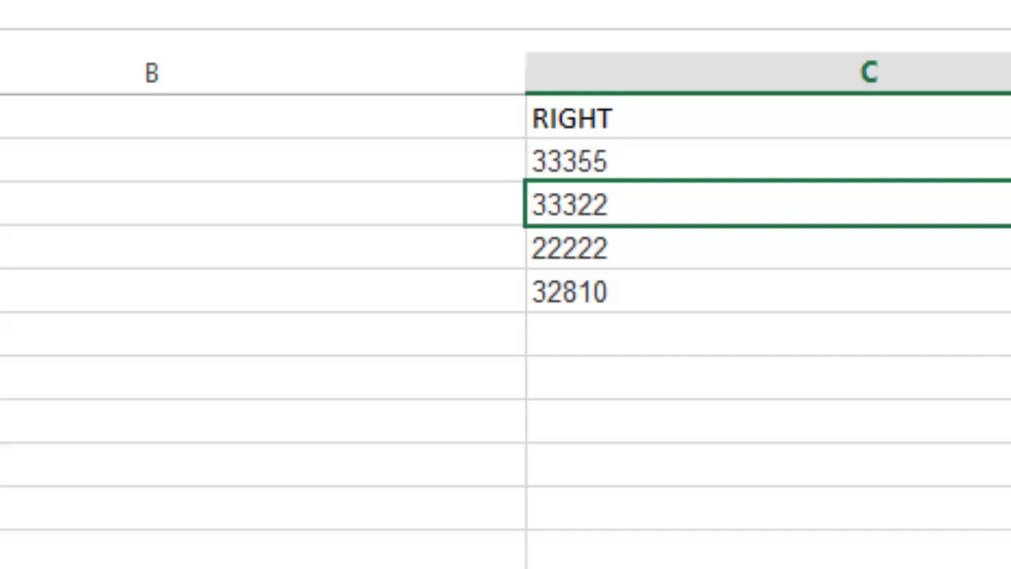
Step: Select C2, switch to Notepad and copy the formula =trim(right(substitute(A2," ",rept(" ",len(A2))),len(A2)))
key(Up)
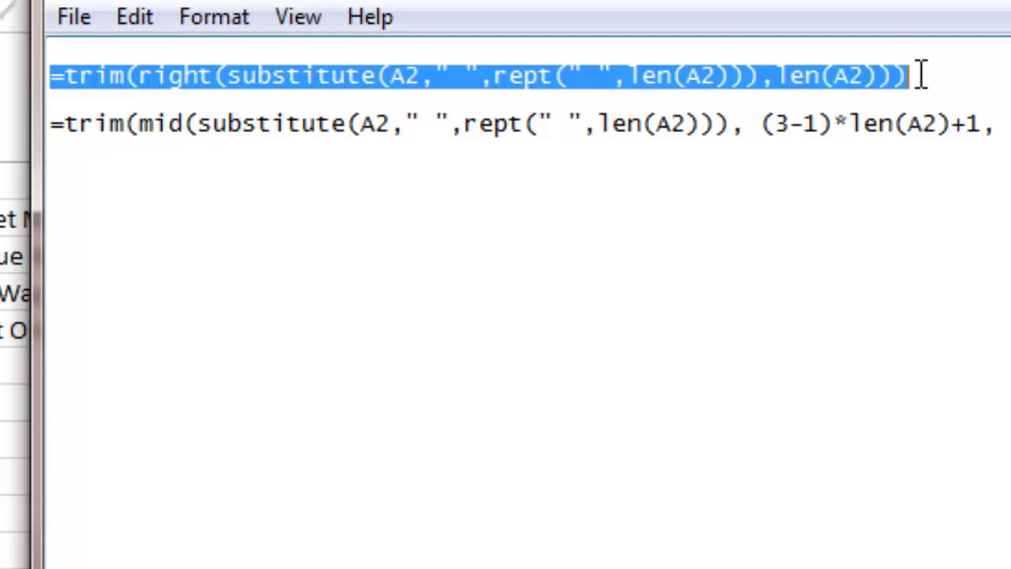
click(921, 75)
shift+click(79, 84)
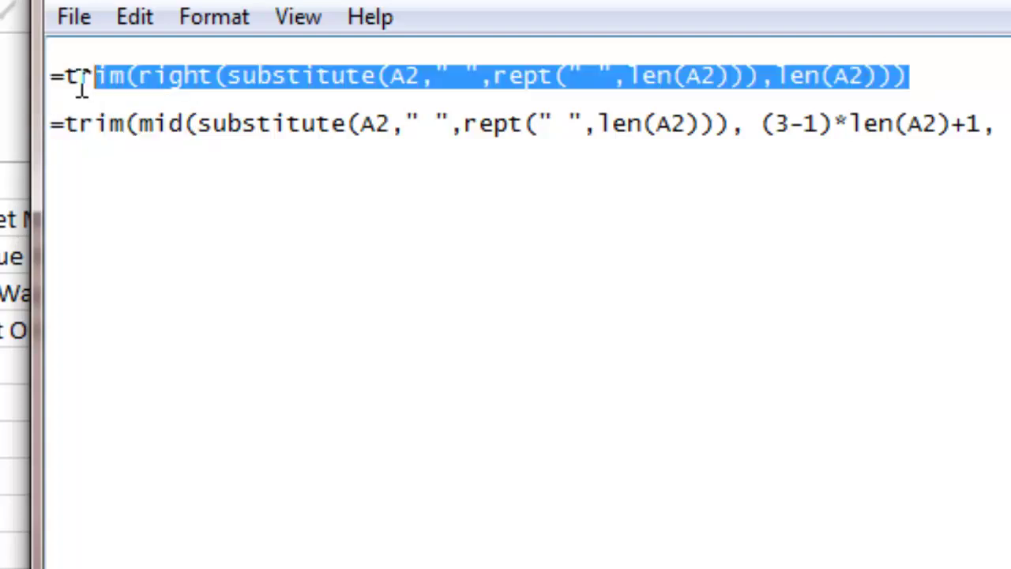
shift+click(36, 74)
right_click(147, 73)
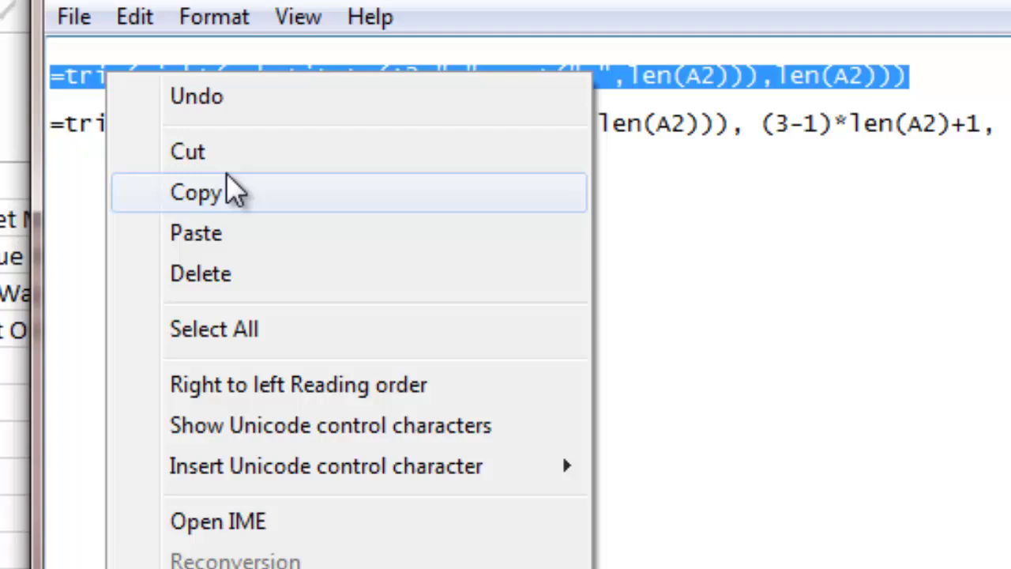
click(242, 190)
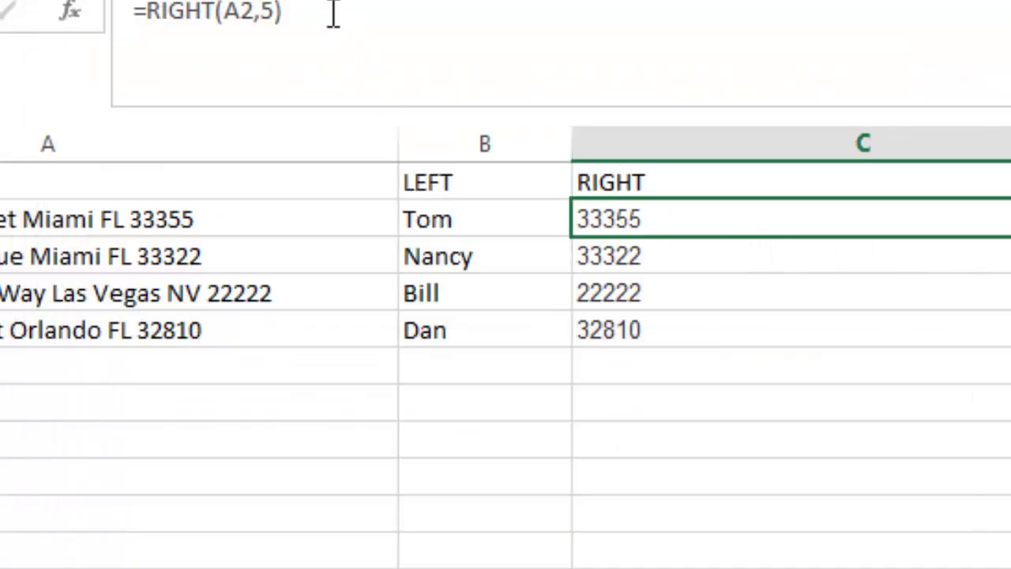
Step: Replace the formula in Excel cell C2 with the copied TRIM, RIGHT and SUBSTITUTE formula
drag(333, 14, 124, 11)
key(ctrl+v)
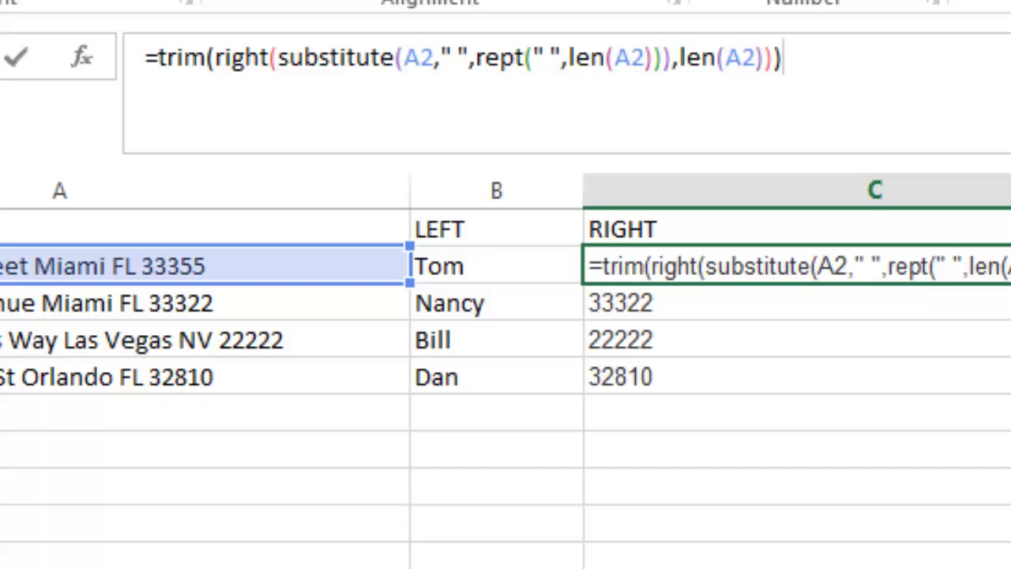
key(Return)
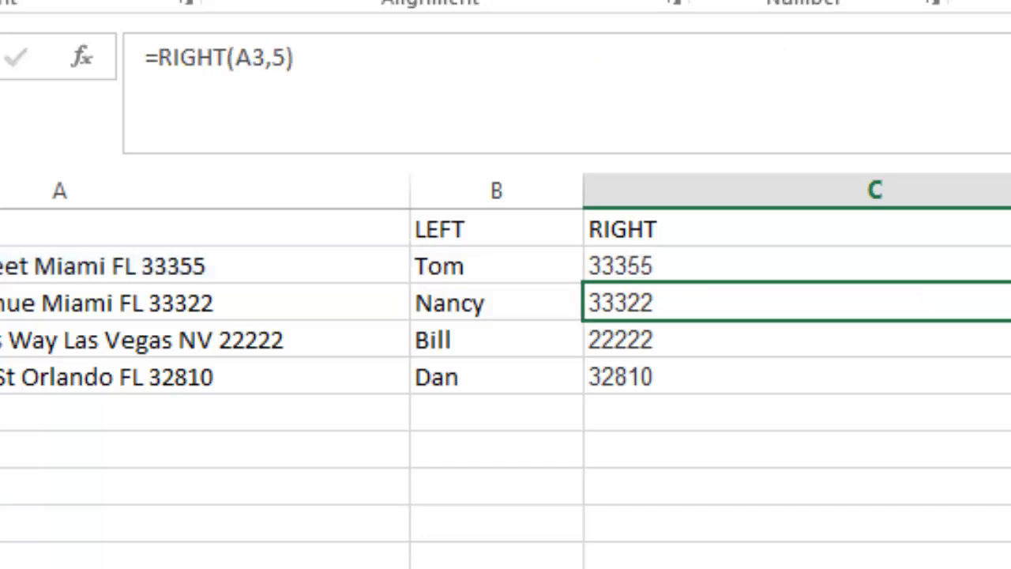
Step: Copy the TRIM formula from C2 down through C5
click(790, 267)
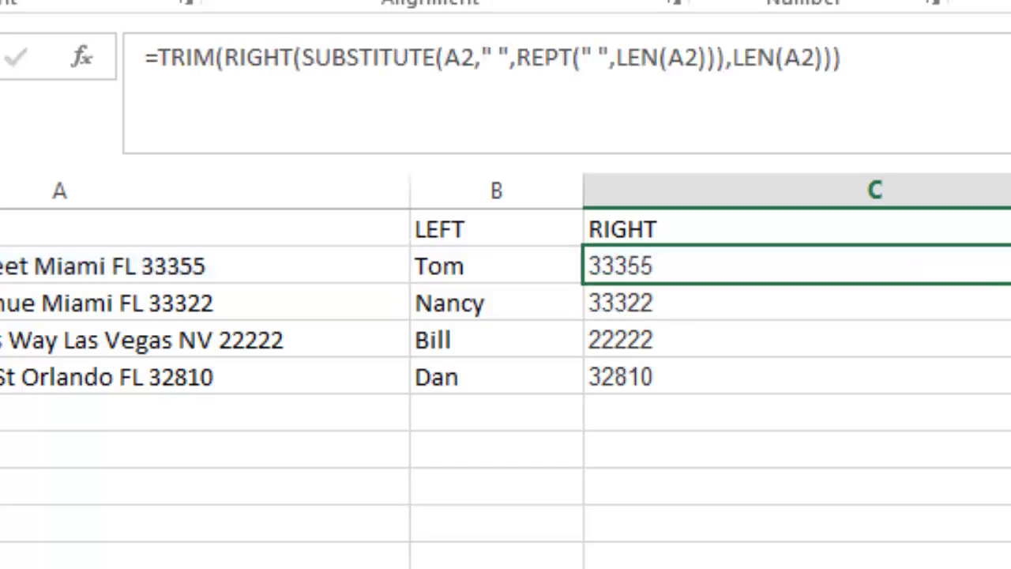
key(shift+Down)
key(shift+Down)
key(shift+Down)
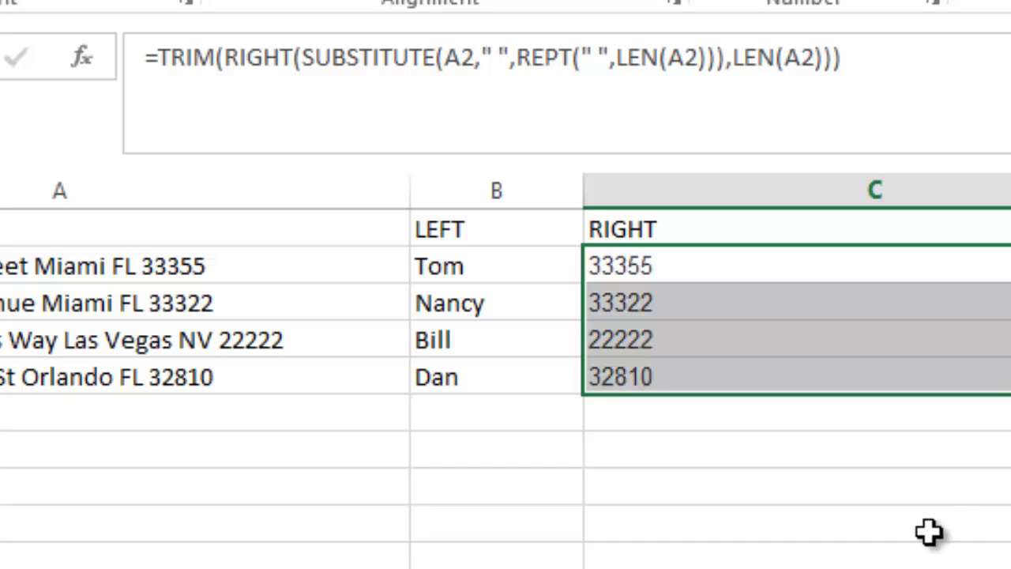
Step: Review the combined entries in A2:A5 and the TRIM formula in C2
click(932, 533)
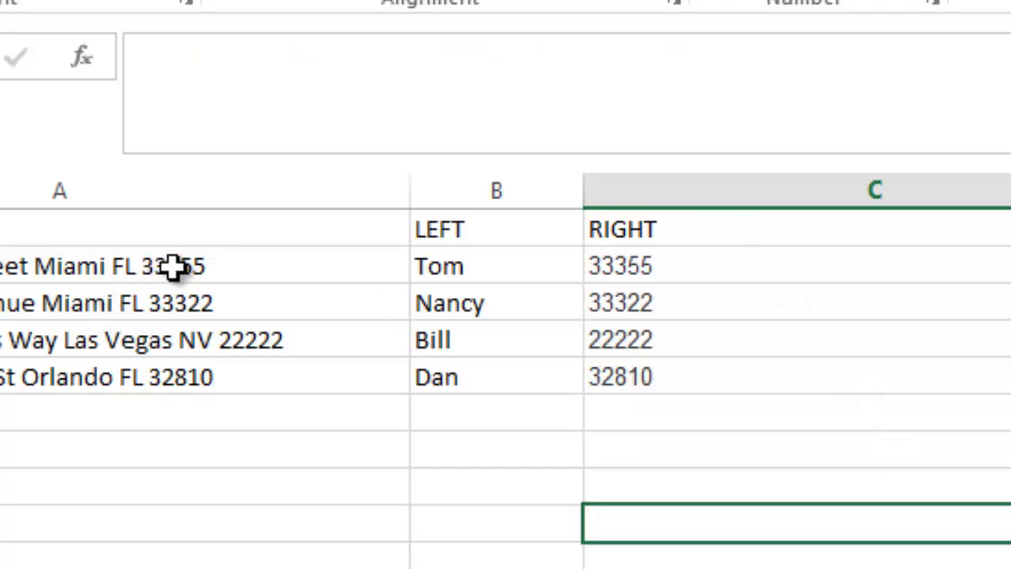
drag(176, 268, 171, 384)
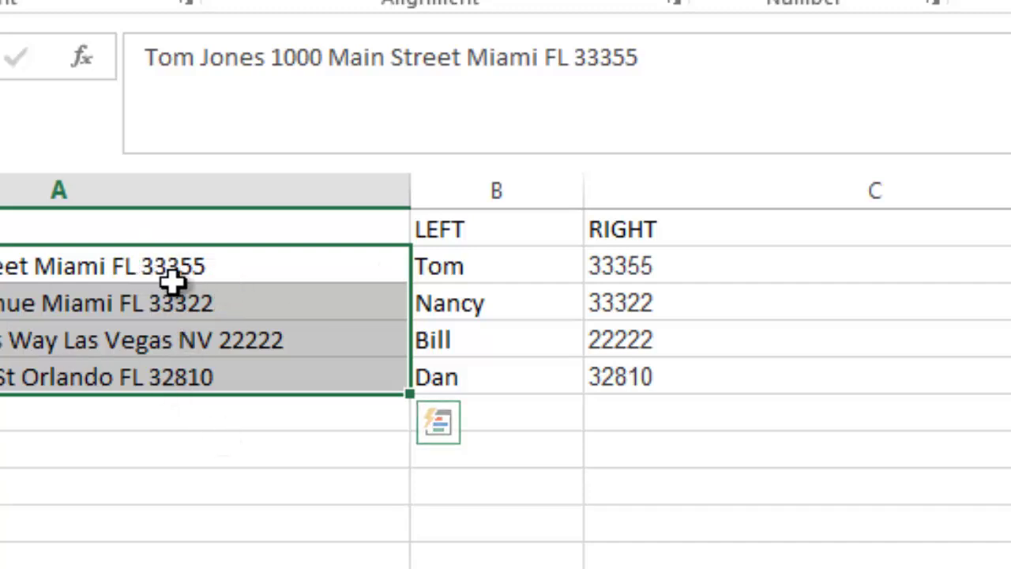
click(813, 271)
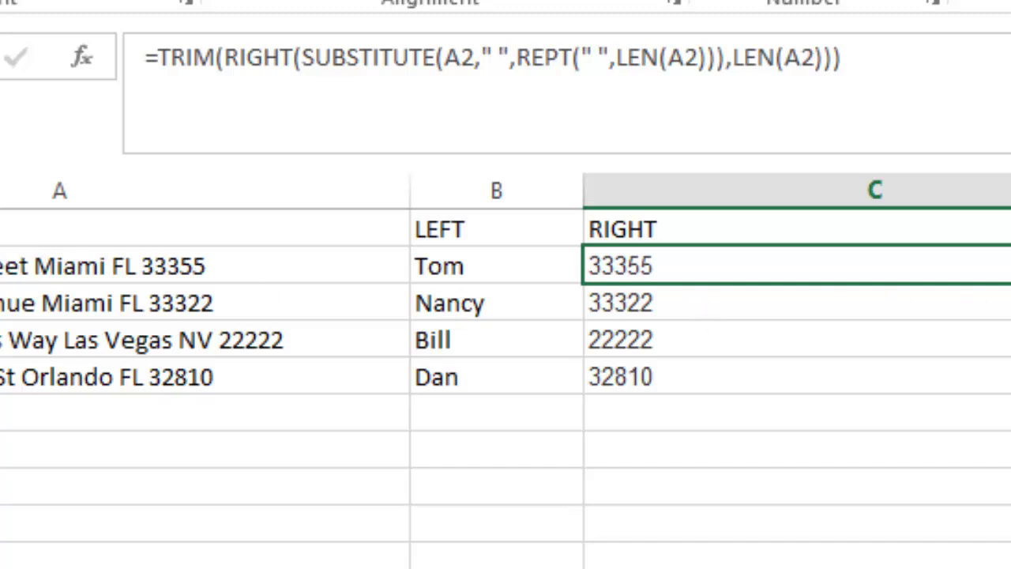
Step: Enter the formula =MID(A2,6,10) in cell D2 under the MID heading
key(Right)
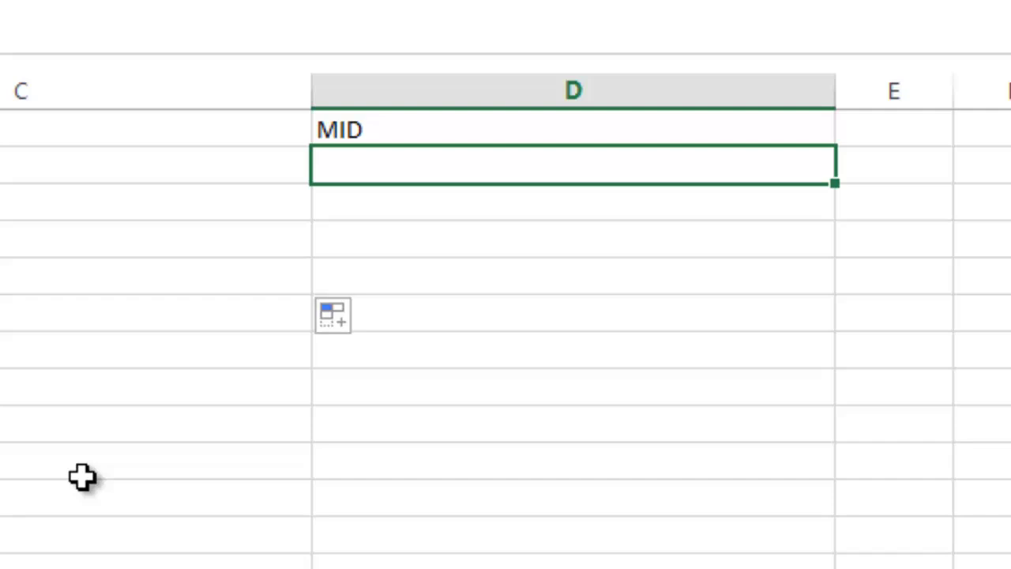
text(=)
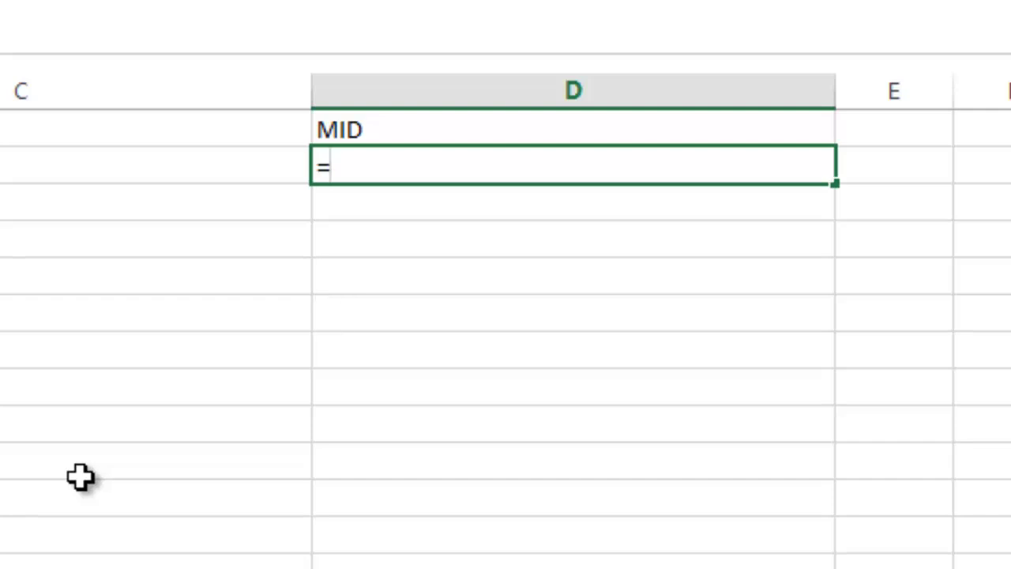
text(mid)
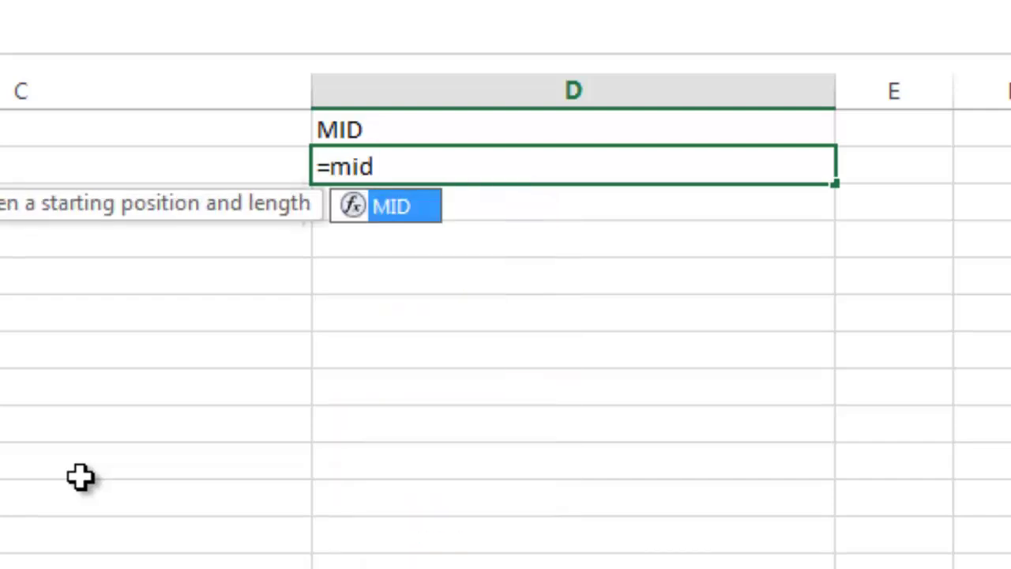
key(Tab)
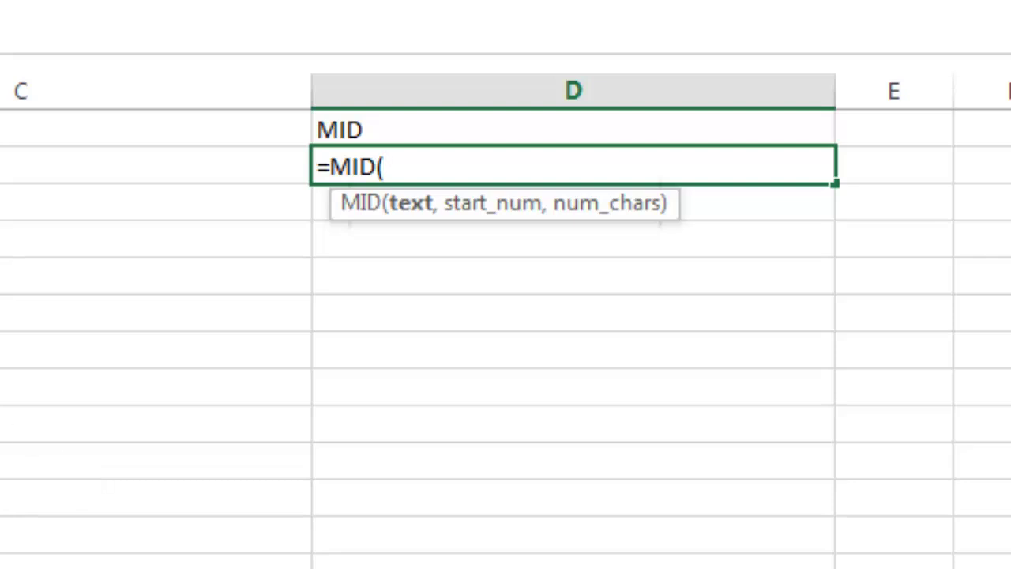
text(A2,)
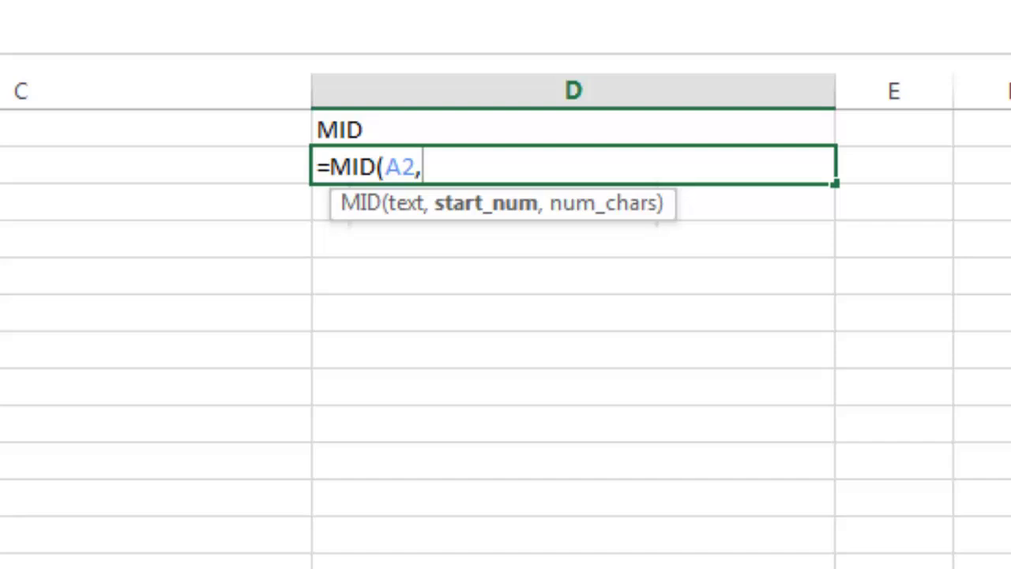
text(1,10)
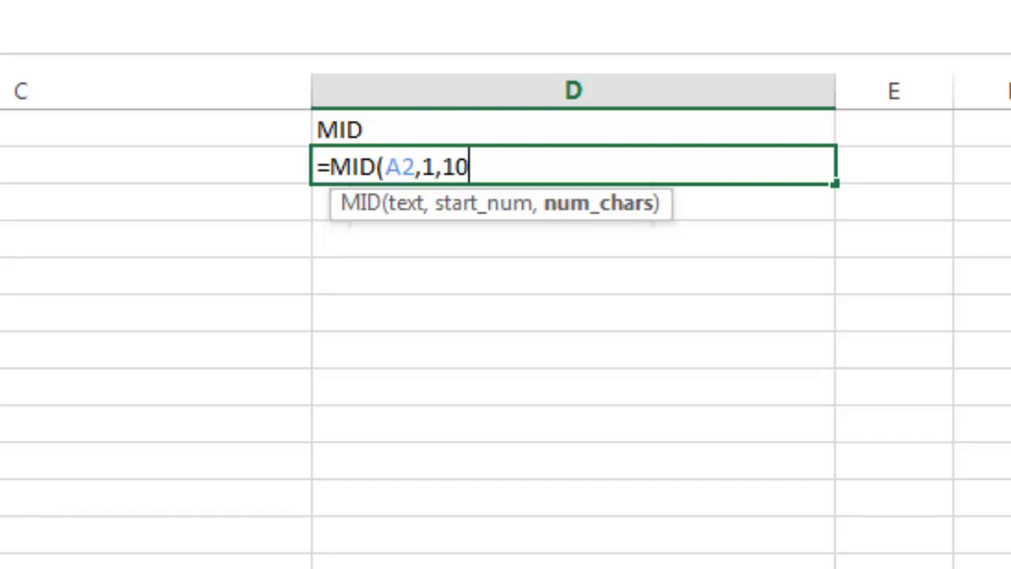
key(BackSpace)
key(BackSpace)
key(BackSpace)
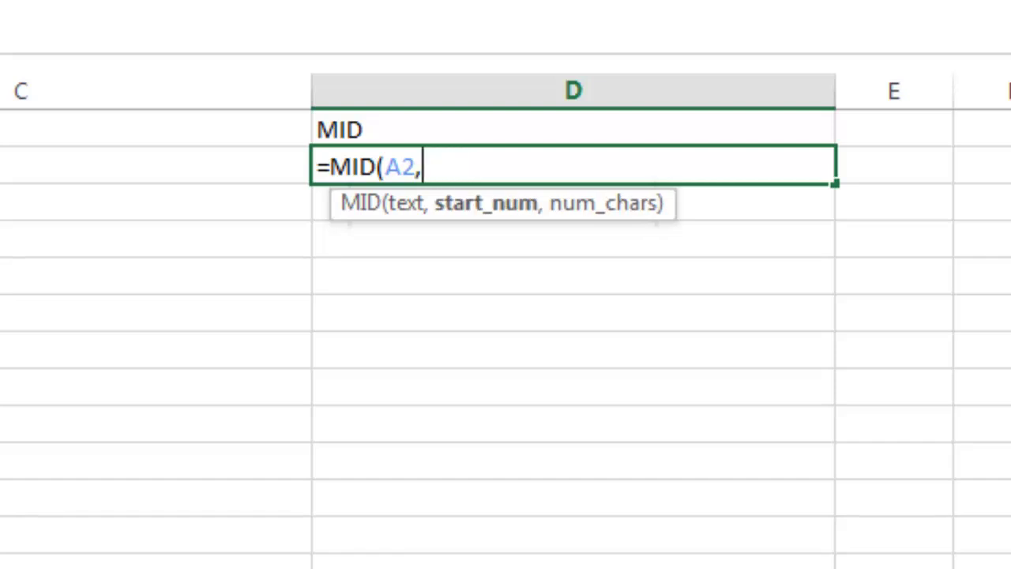
text(6,)
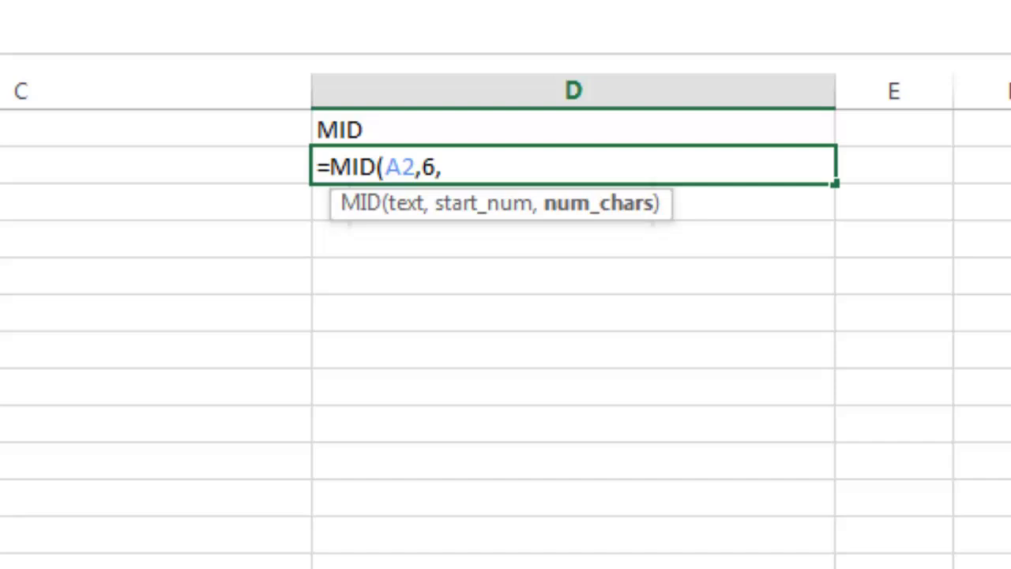
text(10))
key(Return)
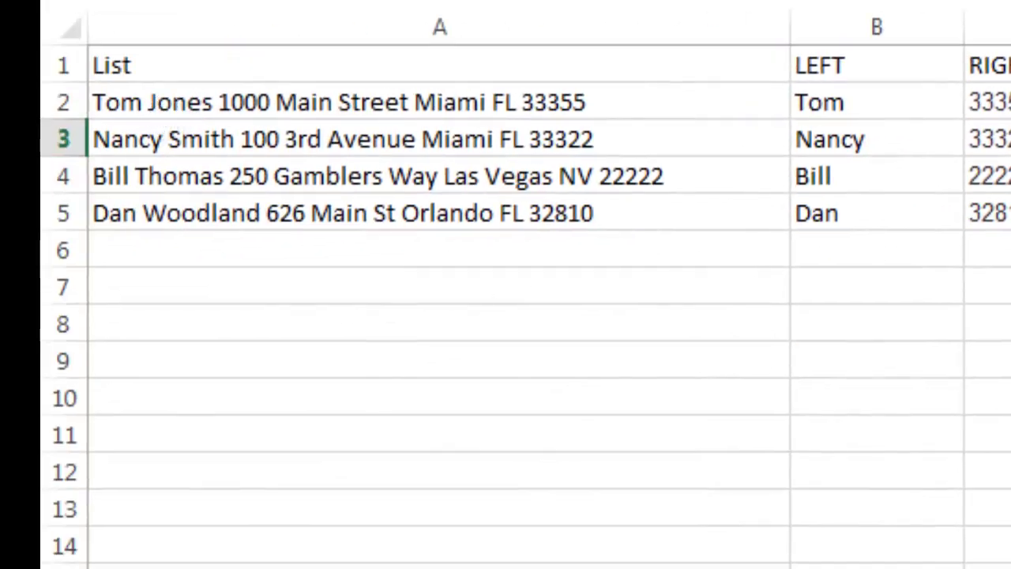
key(Up)
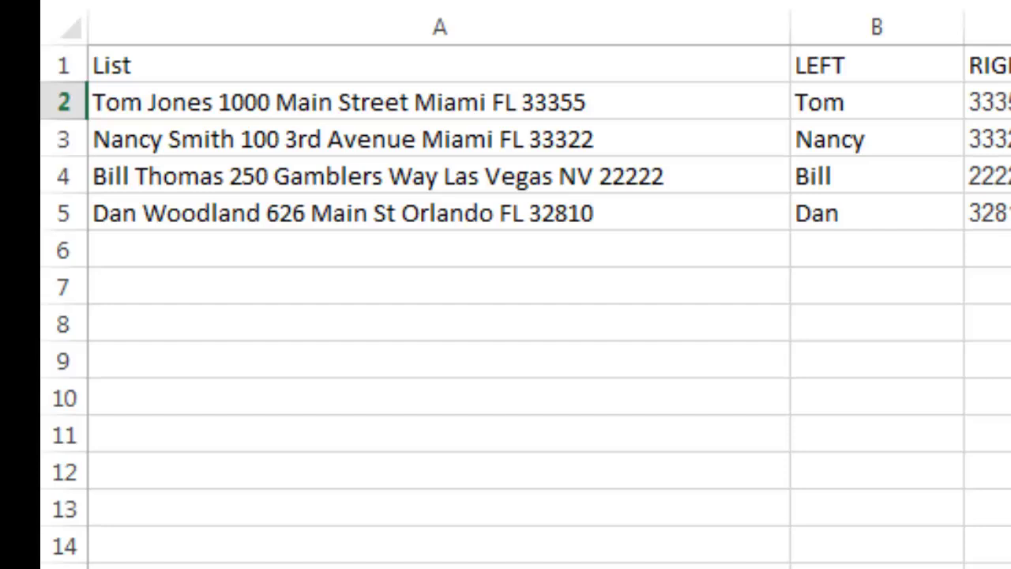
Step: Switch to Notepad and copy the formula =trim(mid(substitute(A2," ",rept(" ",len(A2))), (3-1)*len(A2)+1, len(A2)))
key(ctrl+shift+Down)
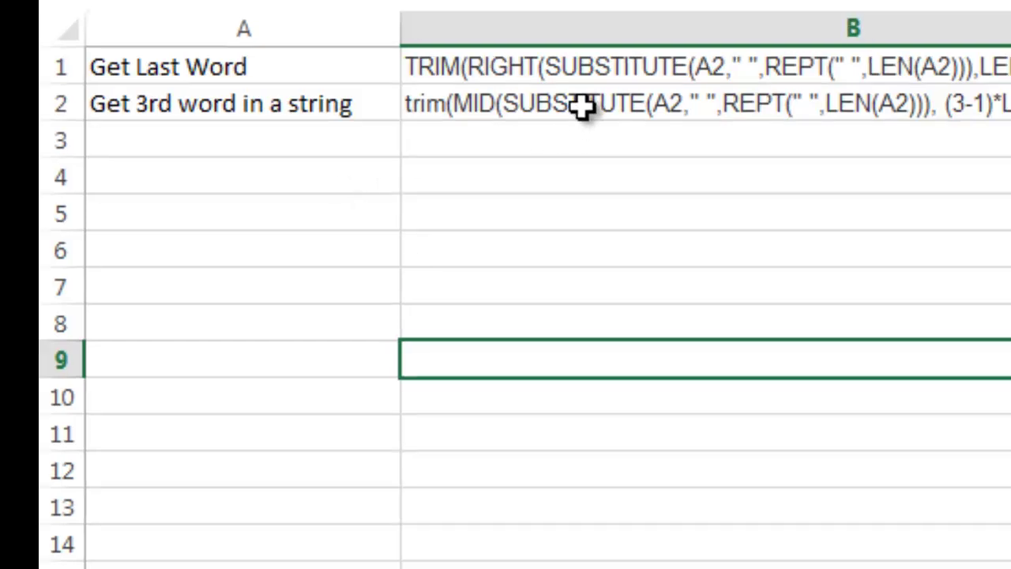
click(402, 143)
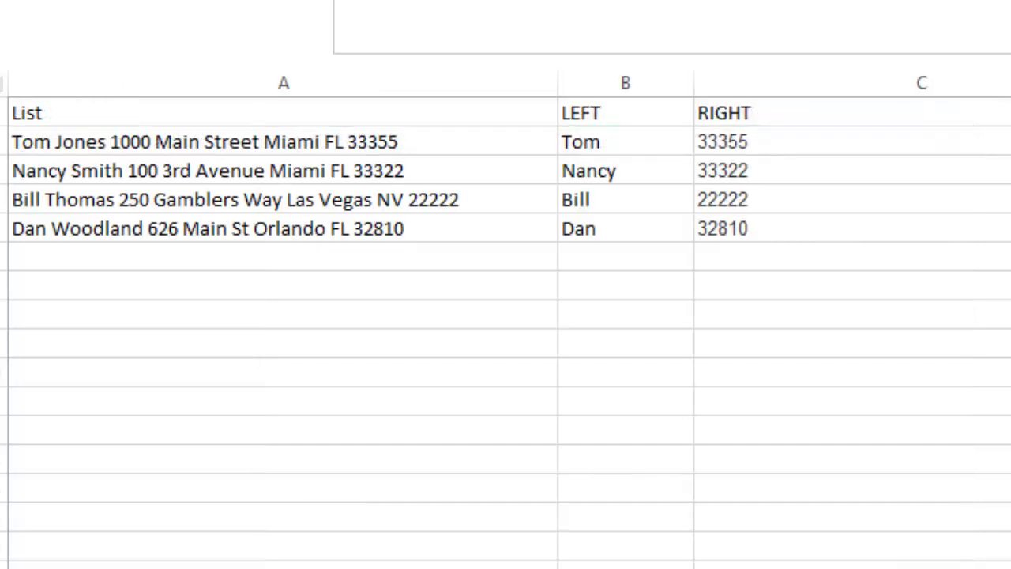
click(565, 89)
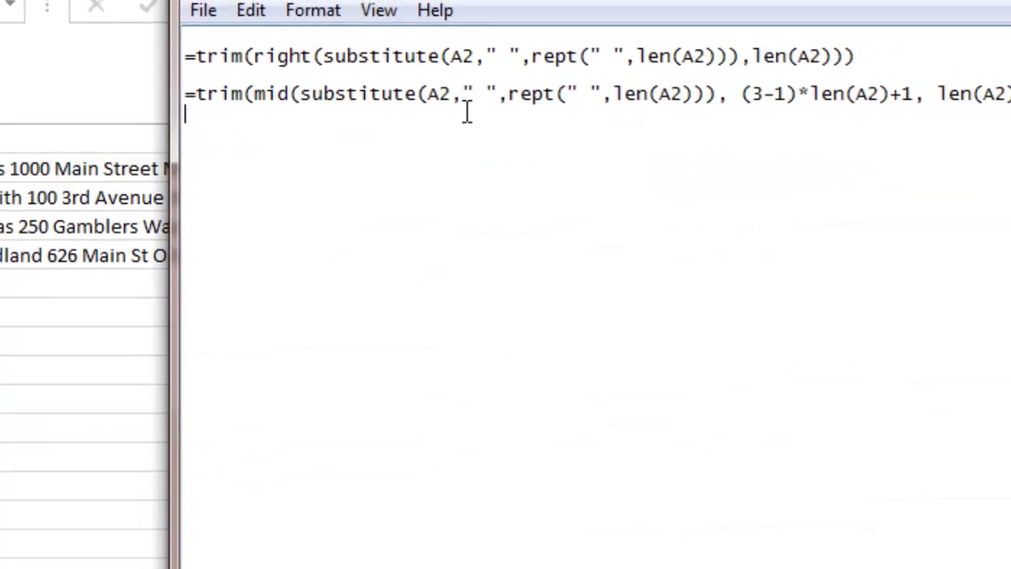
drag(565, 89, 285, 68)
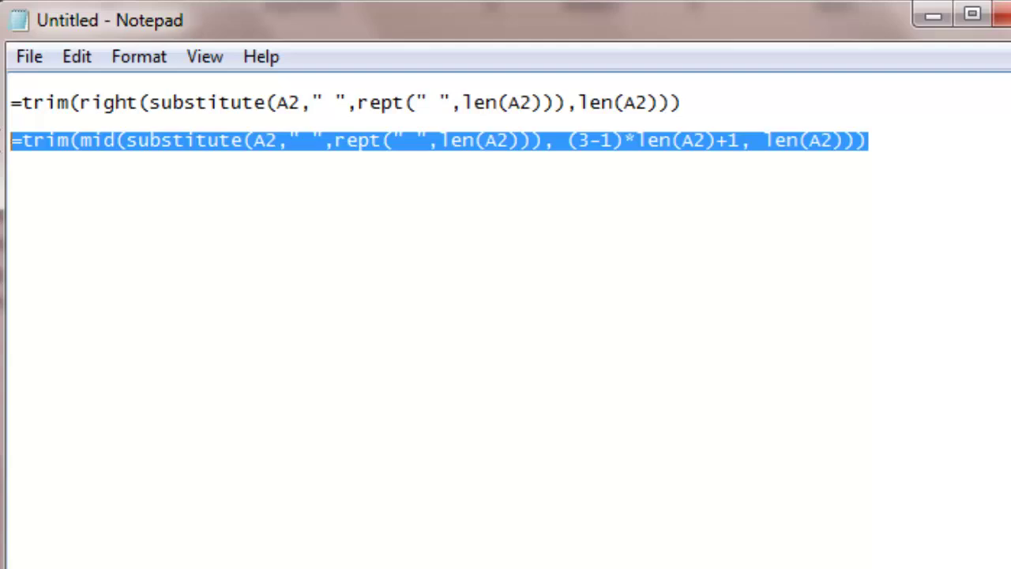
right_click(180, 129)
click(234, 238)
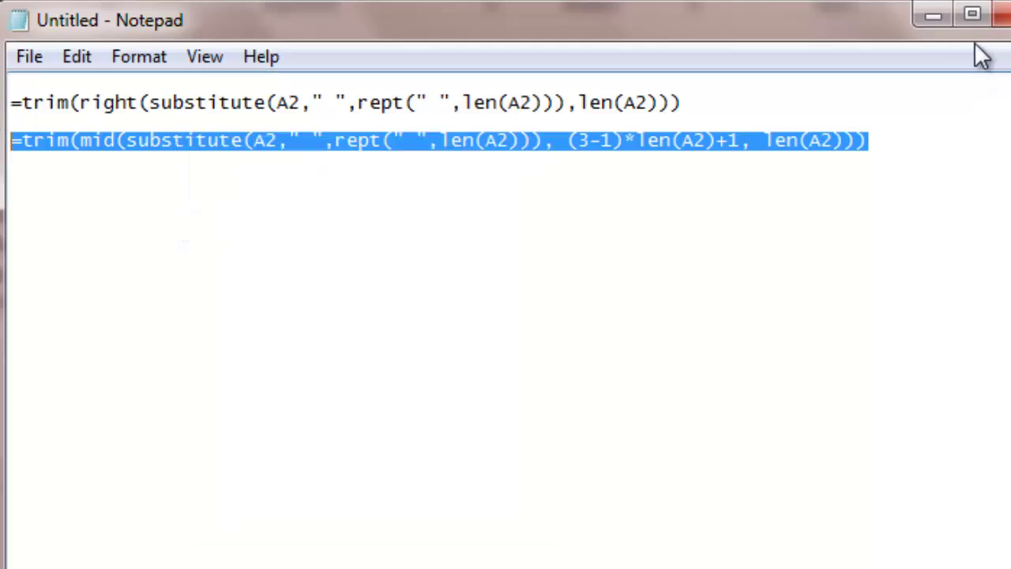
Step: Return to Excel and paste the copied TRIM, MID and SUBSTITUTE formula into cell D2
click(932, 24)
click(383, 190)
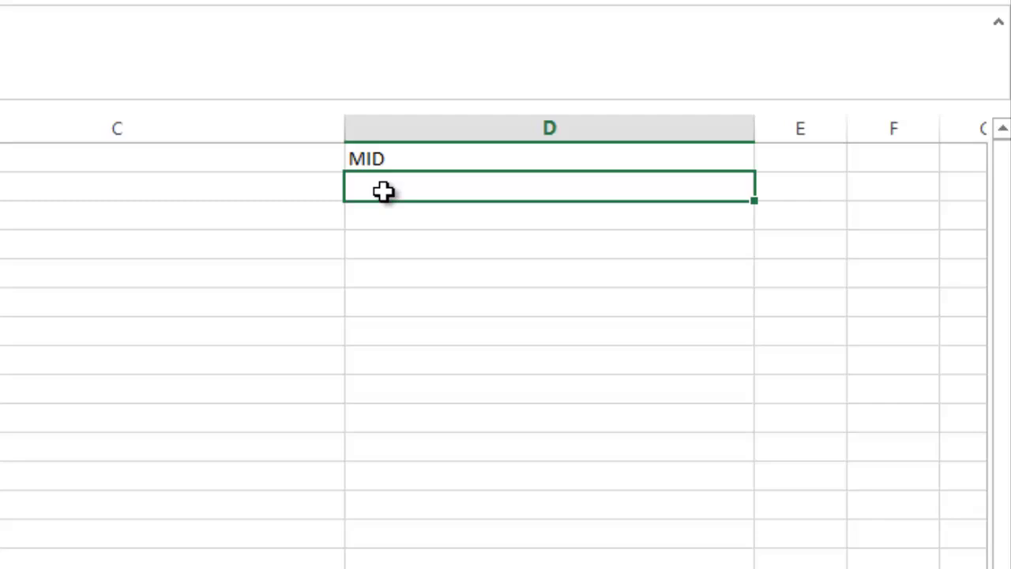
right_click(383, 190)
click(442, 320)
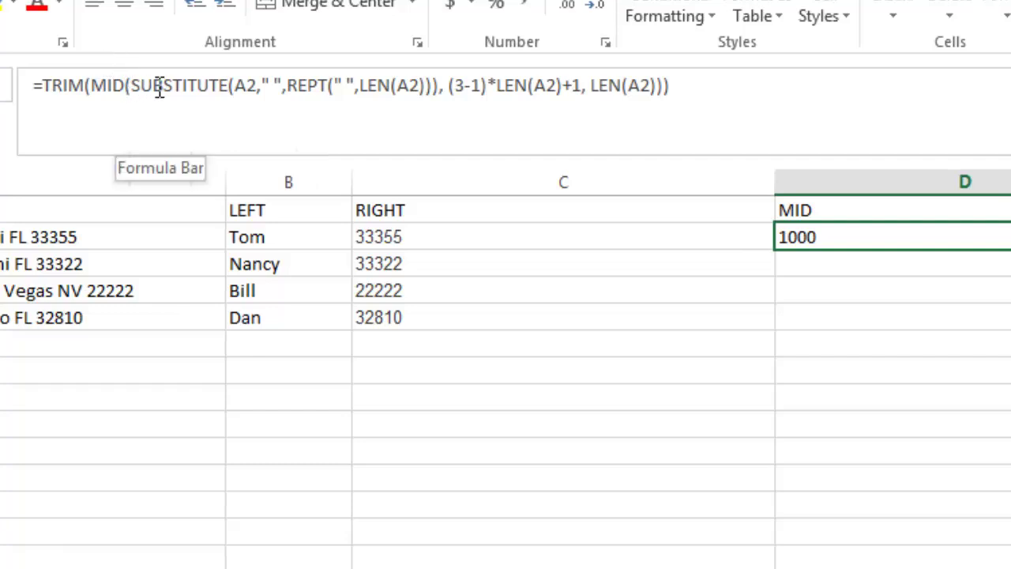
Step: Set the word position in D2's formula to 5, so that the term reads (5-1)
click(466, 85)
drag(466, 85, 459, 87)
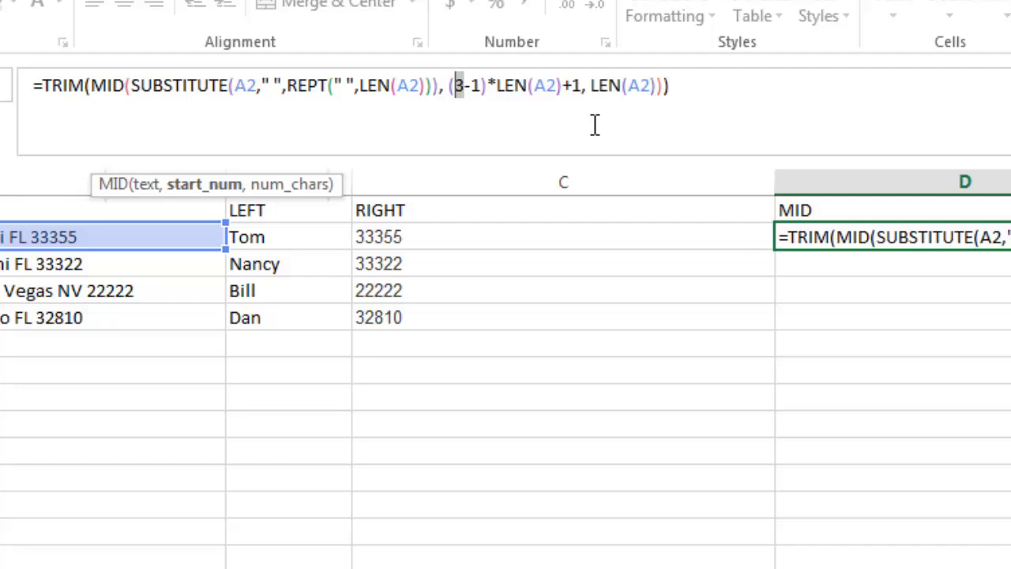
click(687, 87)
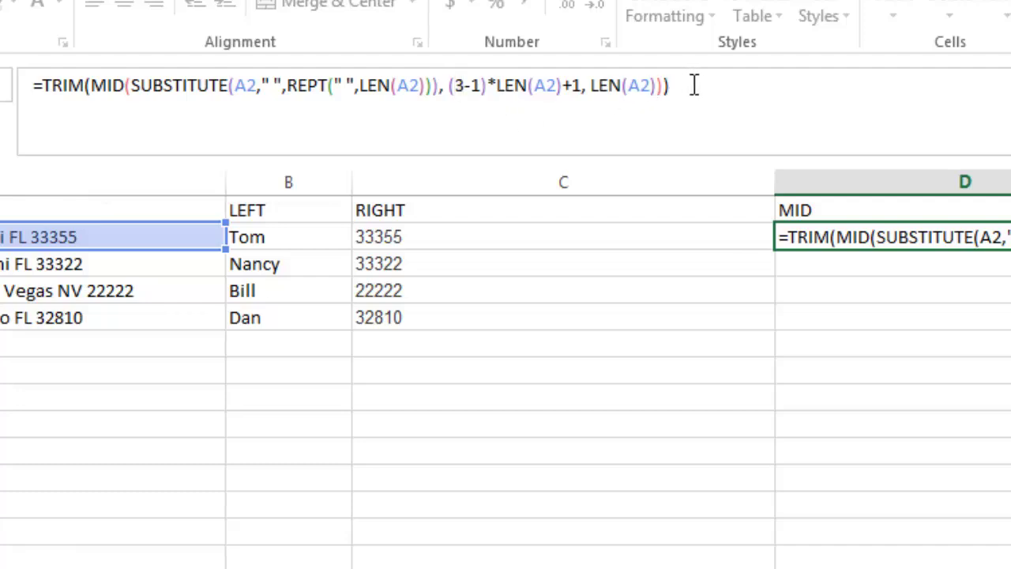
key(Return)
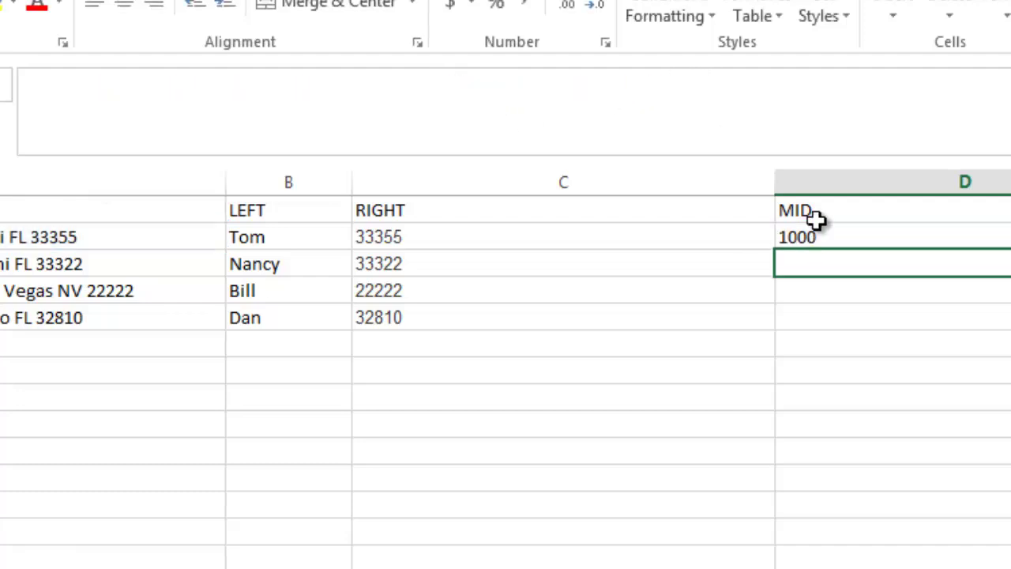
click(840, 239)
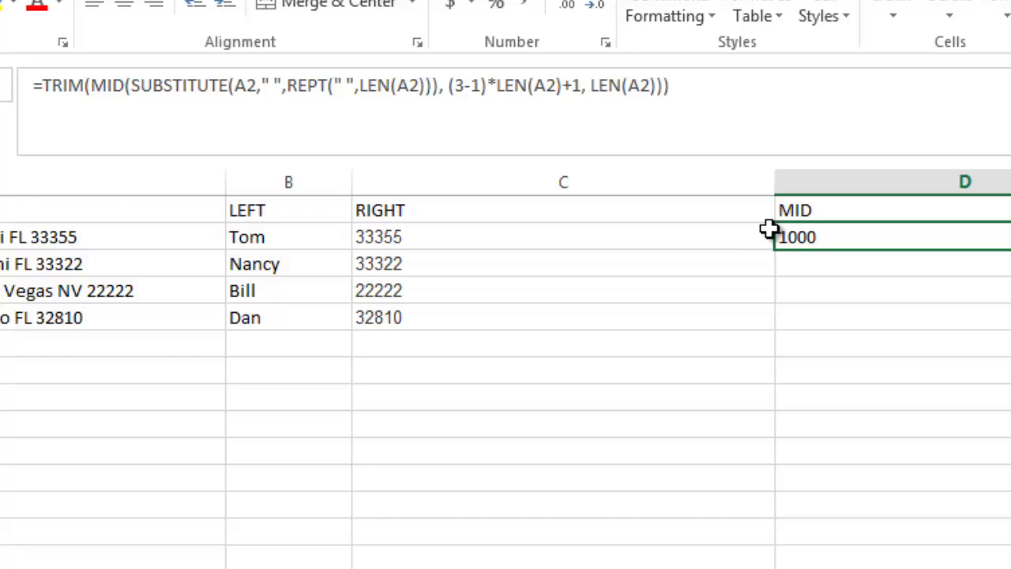
click(463, 87)
key(BackSpace)
text(5)
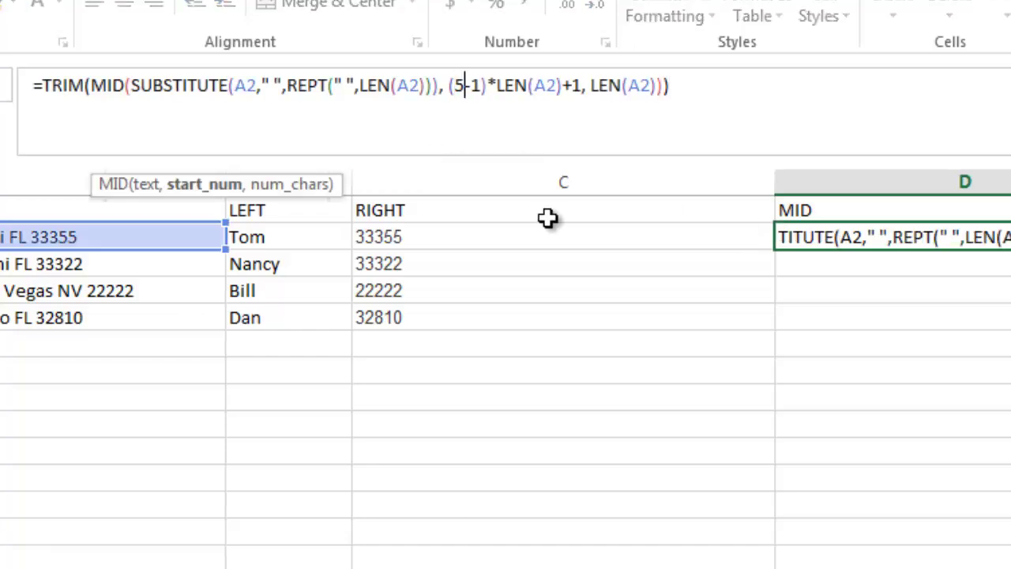
key(Return)
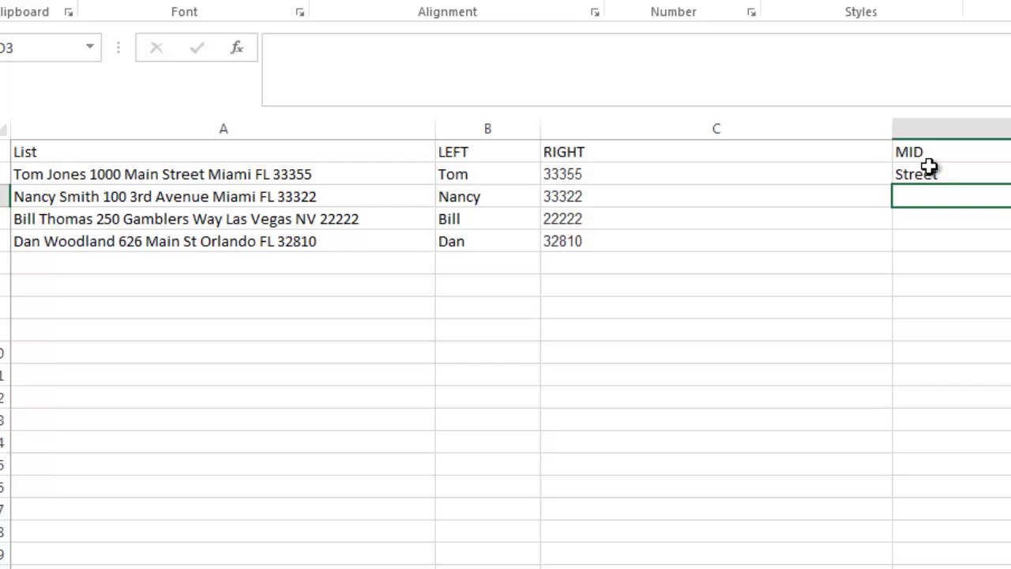
Step: Set the word position in D2's formula back to 3, so that it extracts the third word
click(929, 168)
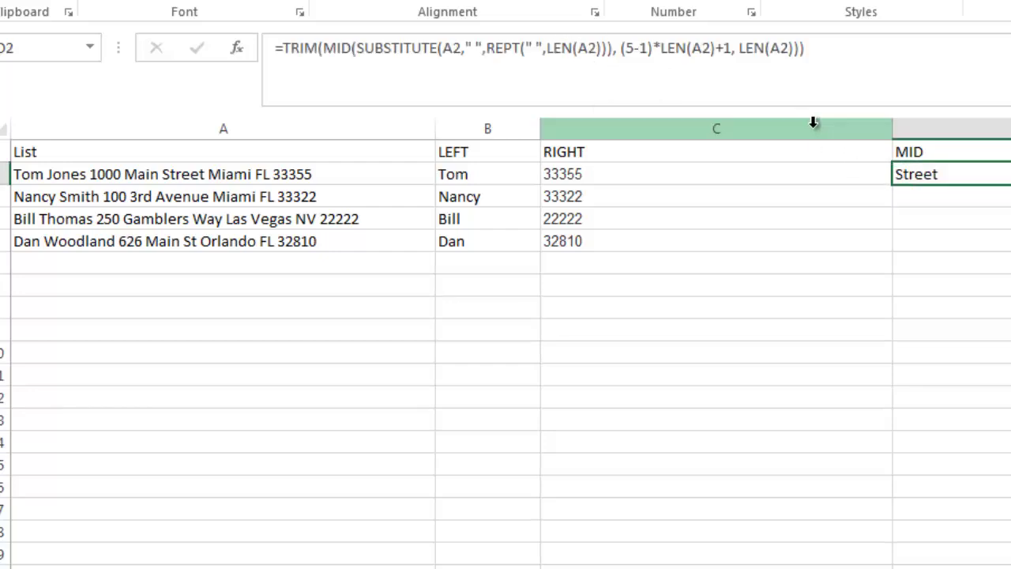
click(625, 48)
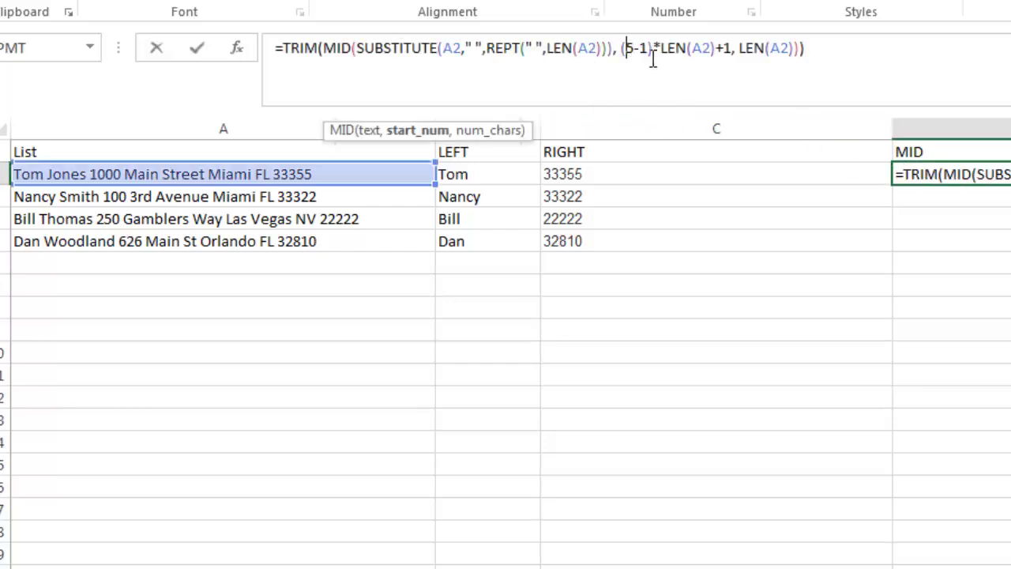
key(Delete)
text(3)
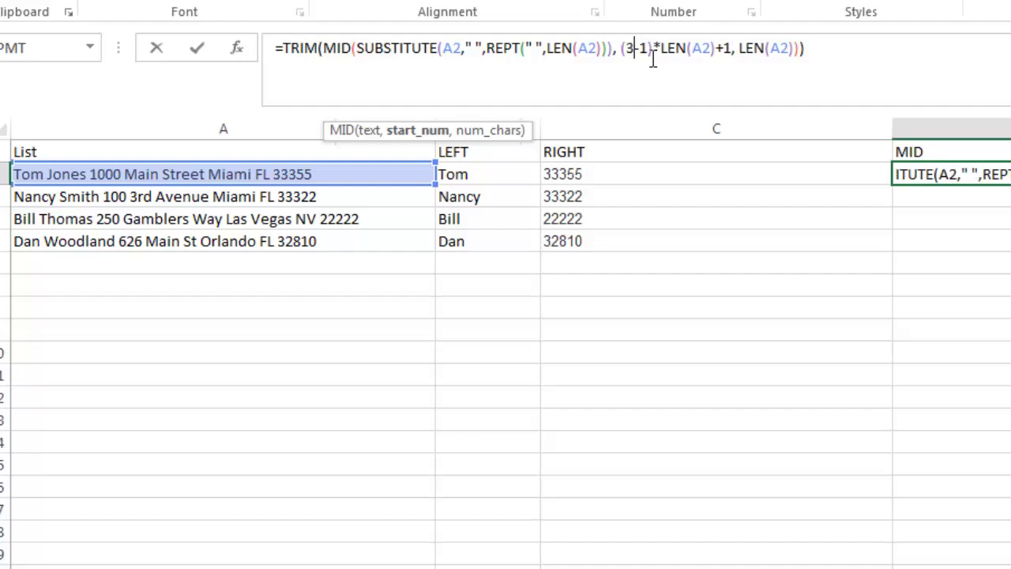
key(Return)
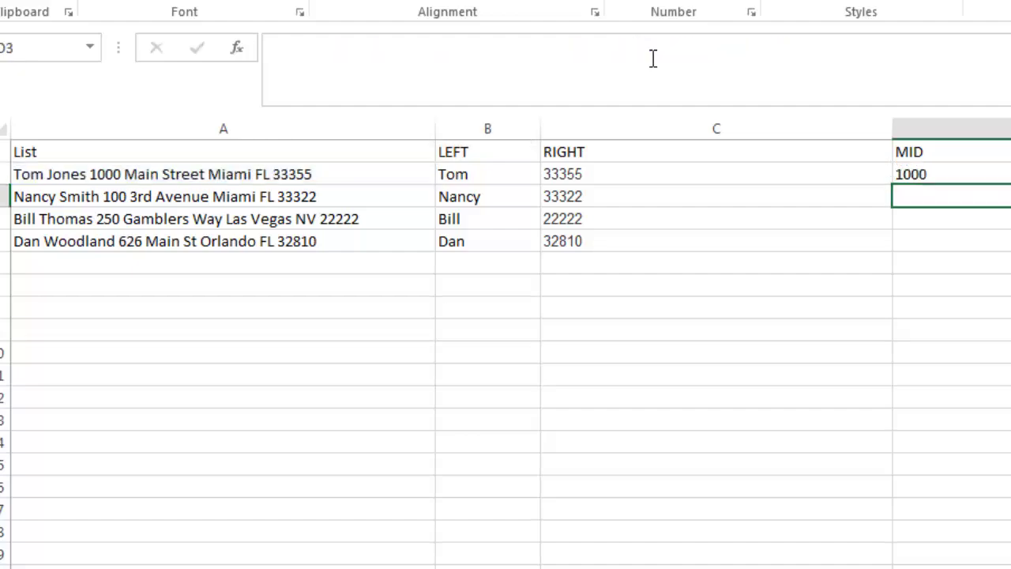
click(954, 172)
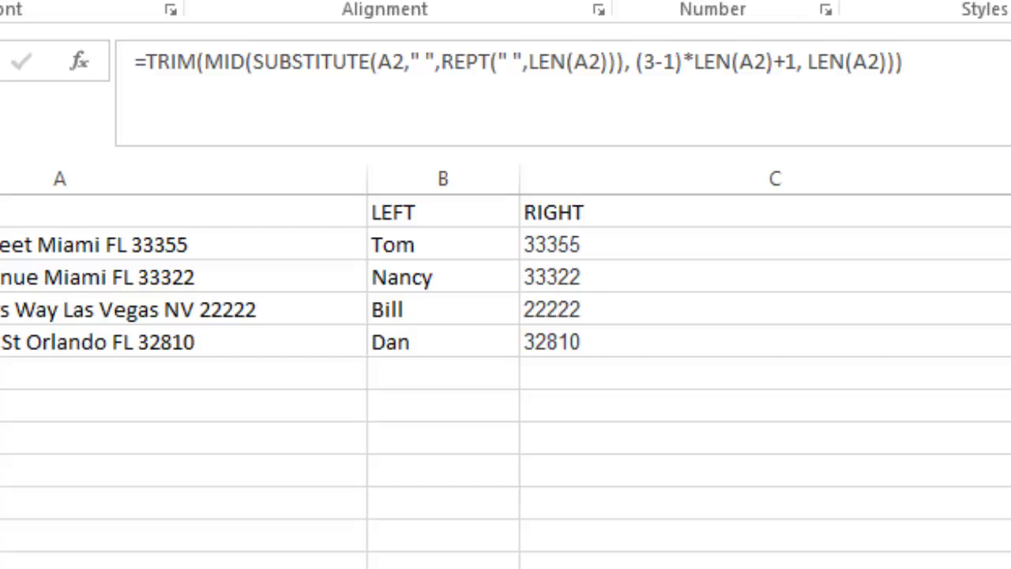